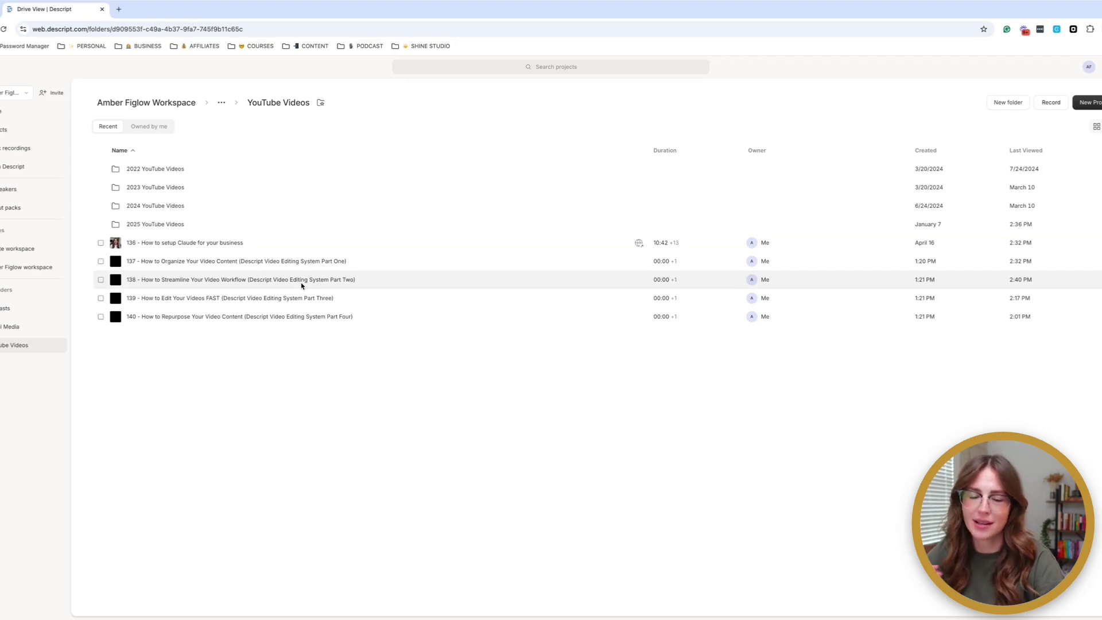
- Open the Part Two workflow project and switch to its Original Recording composition
left_click(301, 281)
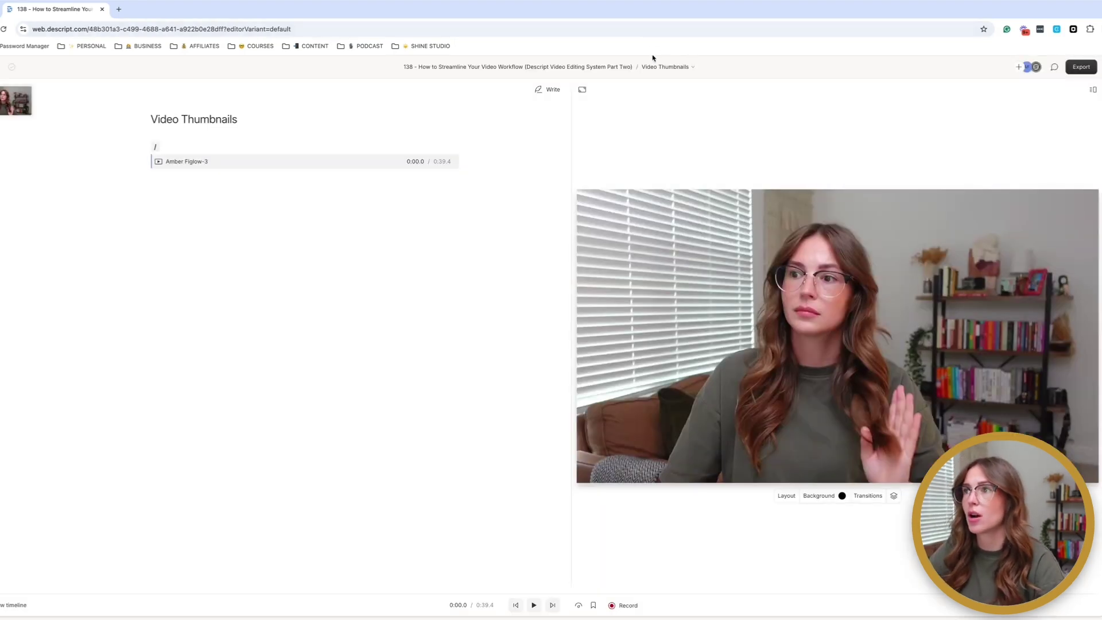
left_click(663, 66)
left_click(677, 141)
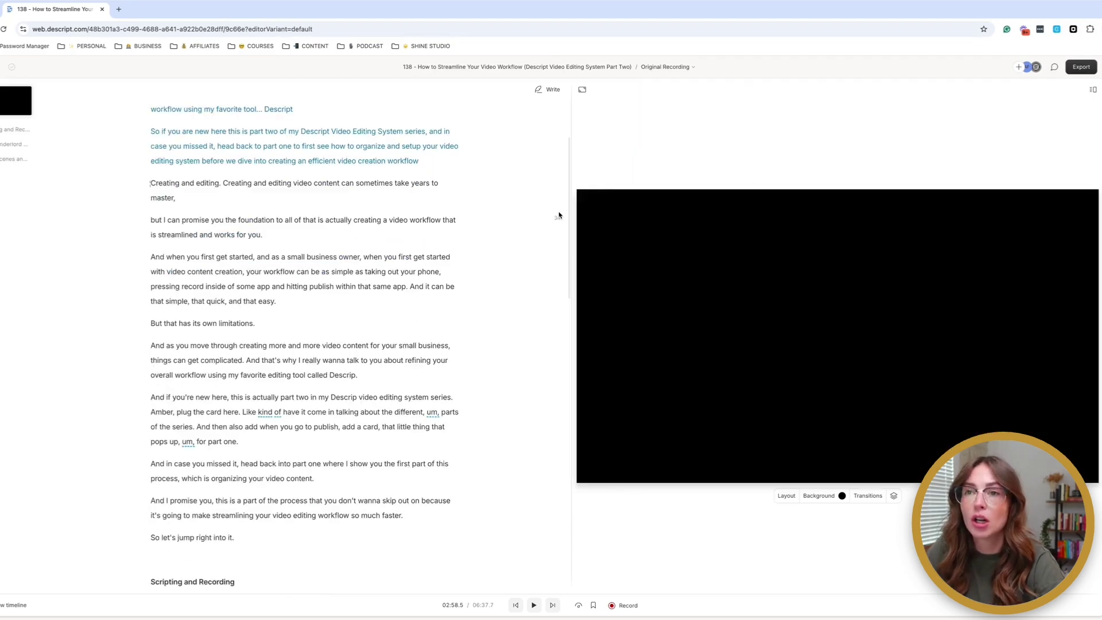
scroll(374, 273, "up", 2)
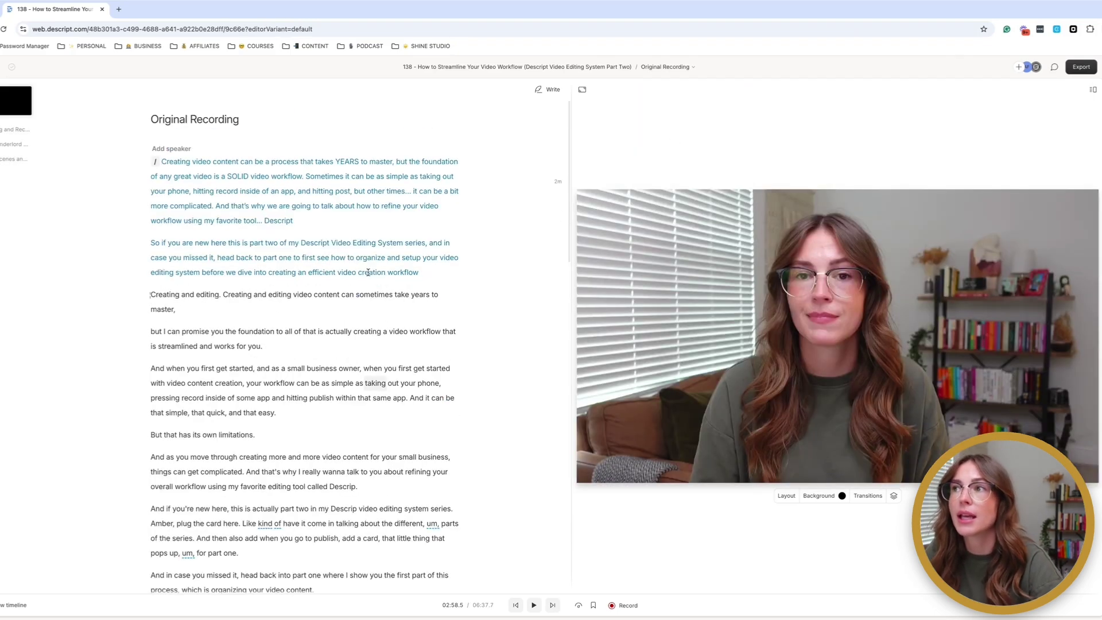
left_click(660, 66)
left_click(677, 126)
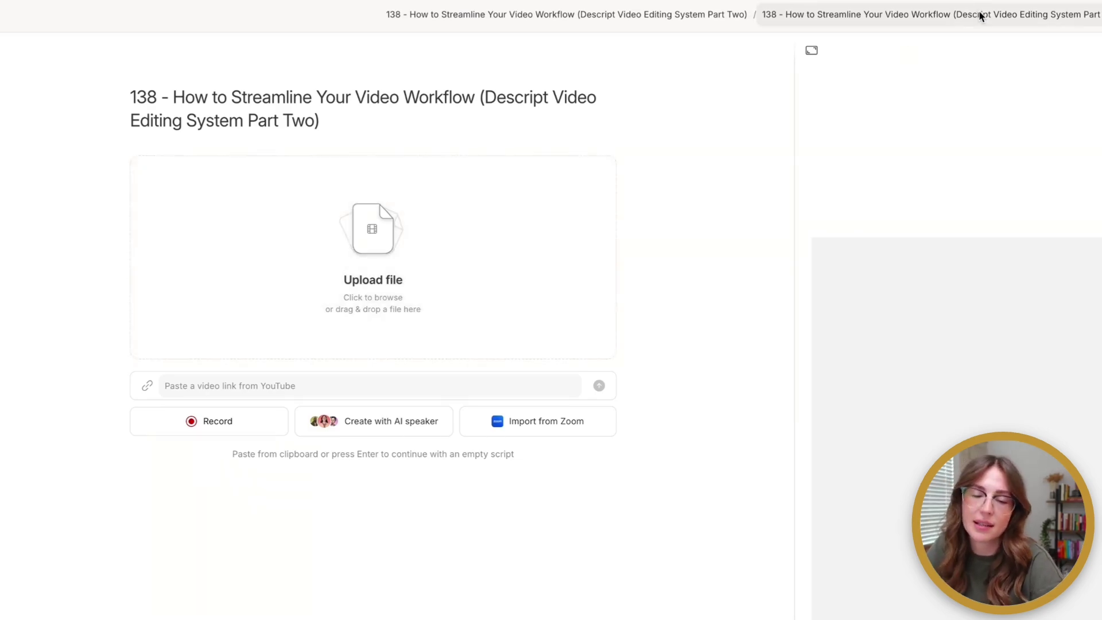
left_click(979, 14)
left_click(872, 128)
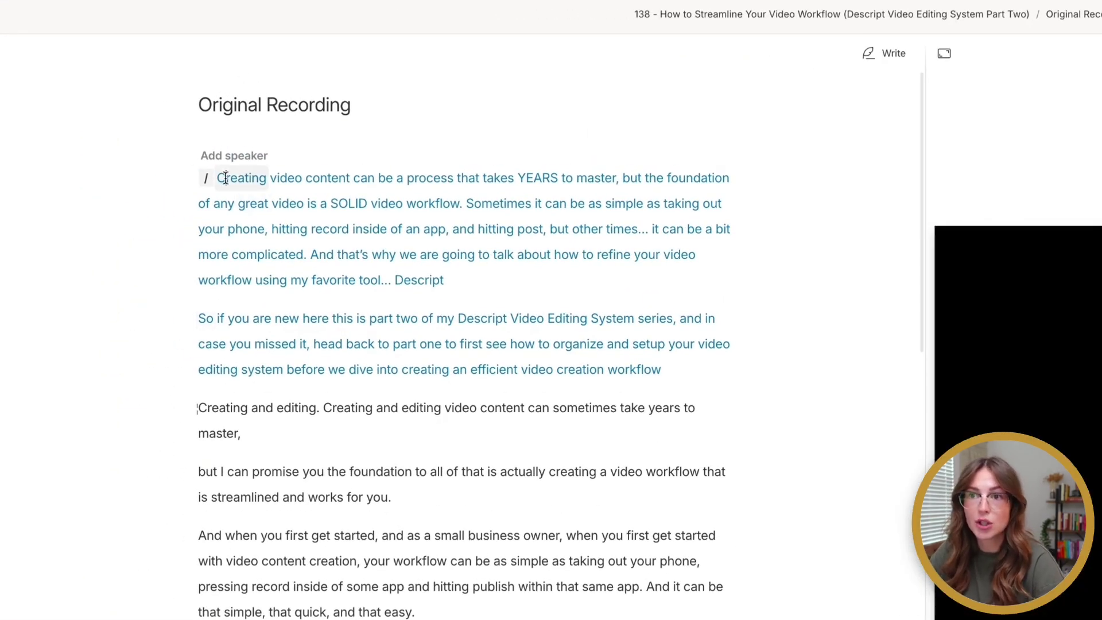
- Select and review the scripted intro and opening spoken paragraphs of the transcript
left_click_drag(224, 178, 457, 373)
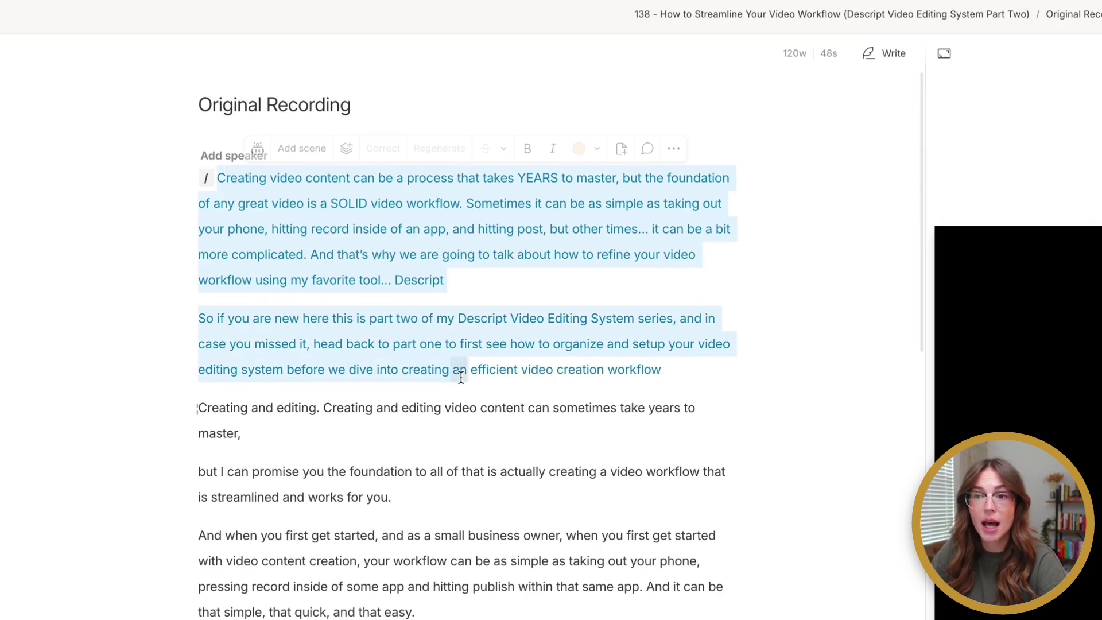
scroll(381, 456, "down", 1)
left_click(381, 456)
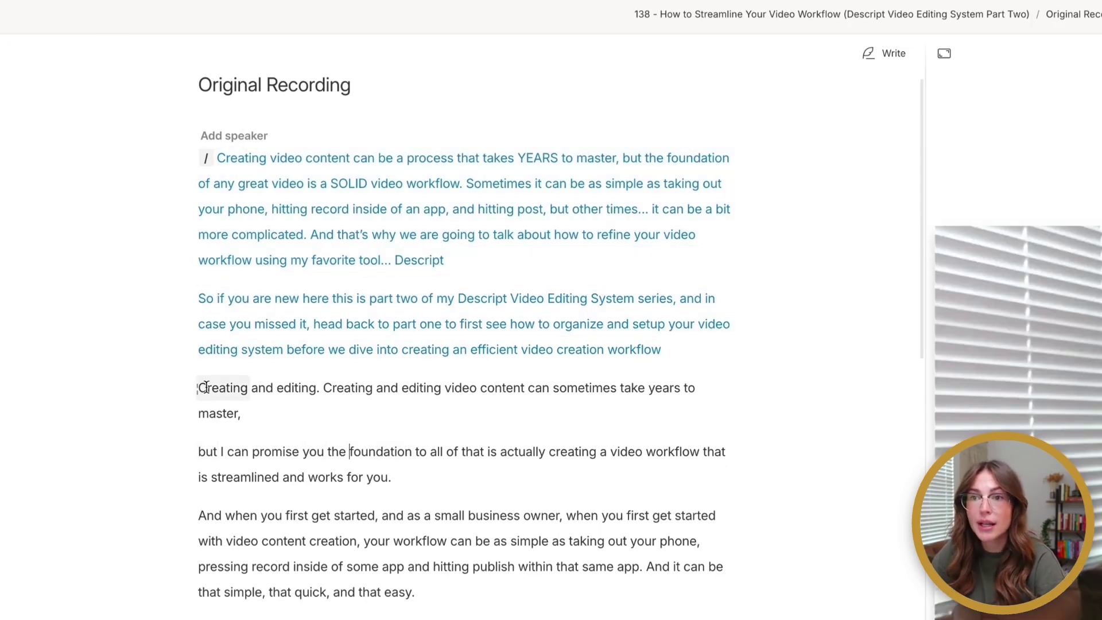
left_click_drag(200, 387, 504, 615)
scroll(505, 605, "down", 7)
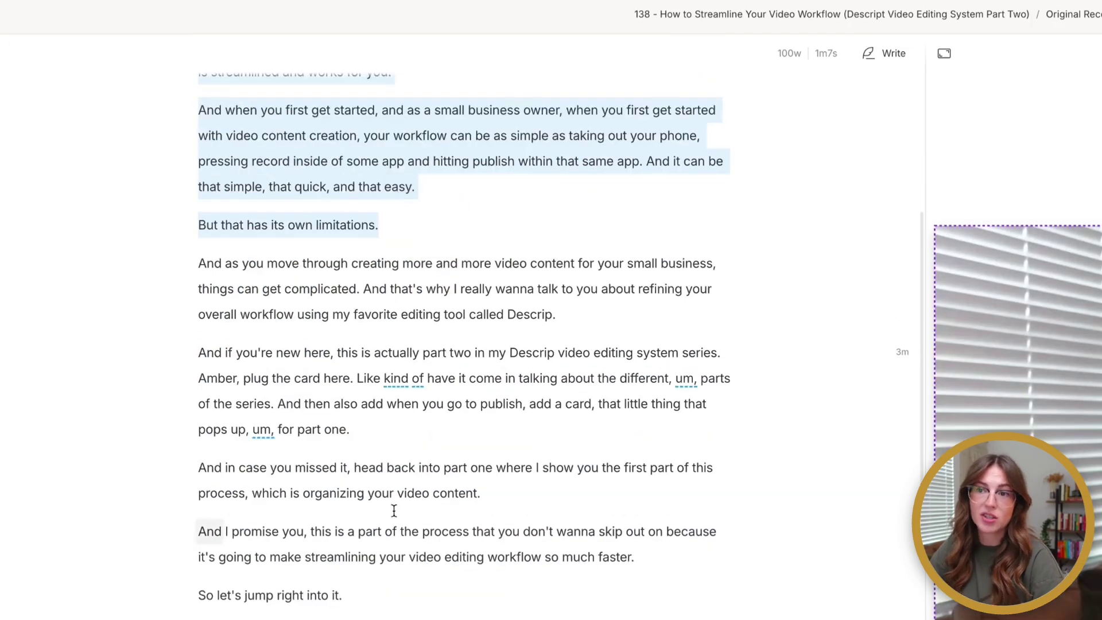
scroll(373, 411, "down", 2)
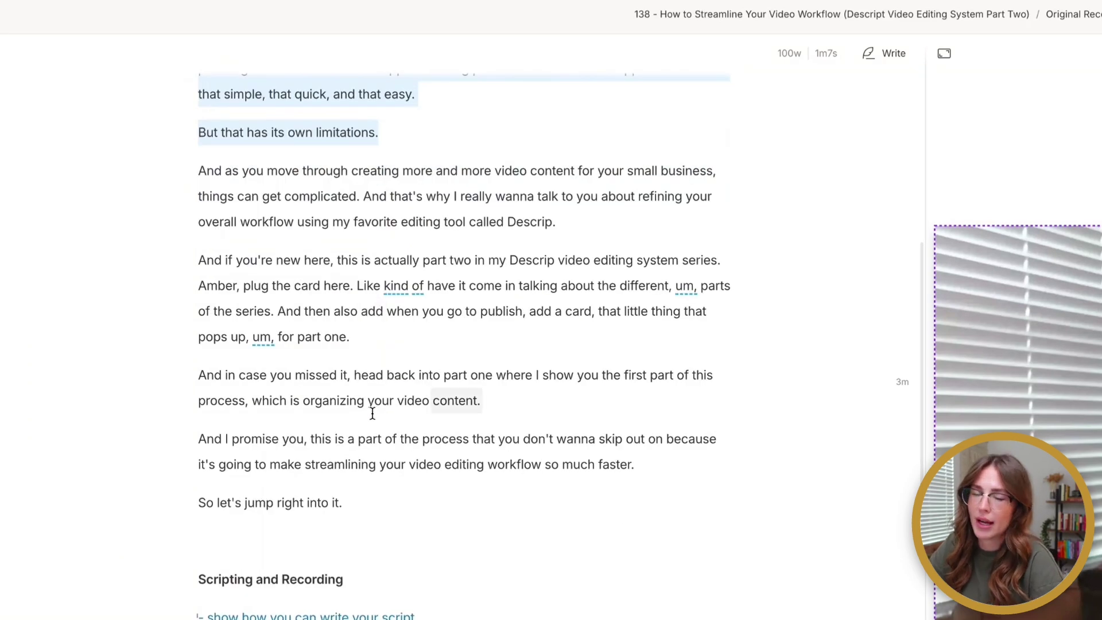
scroll(352, 423, "down", 1)
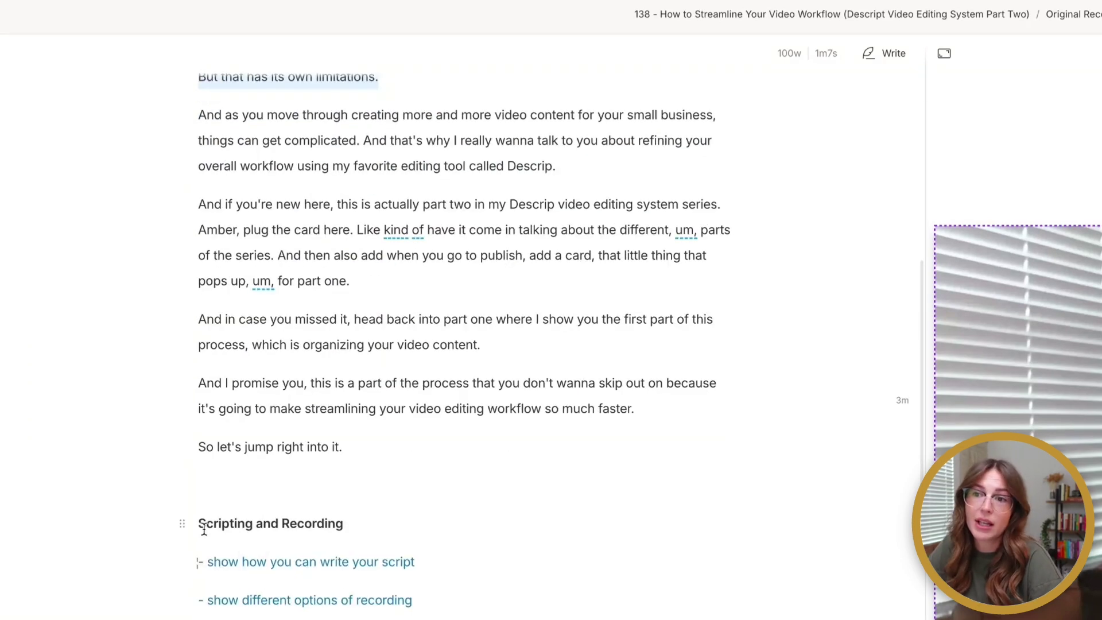
left_click_drag(200, 522, 495, 605)
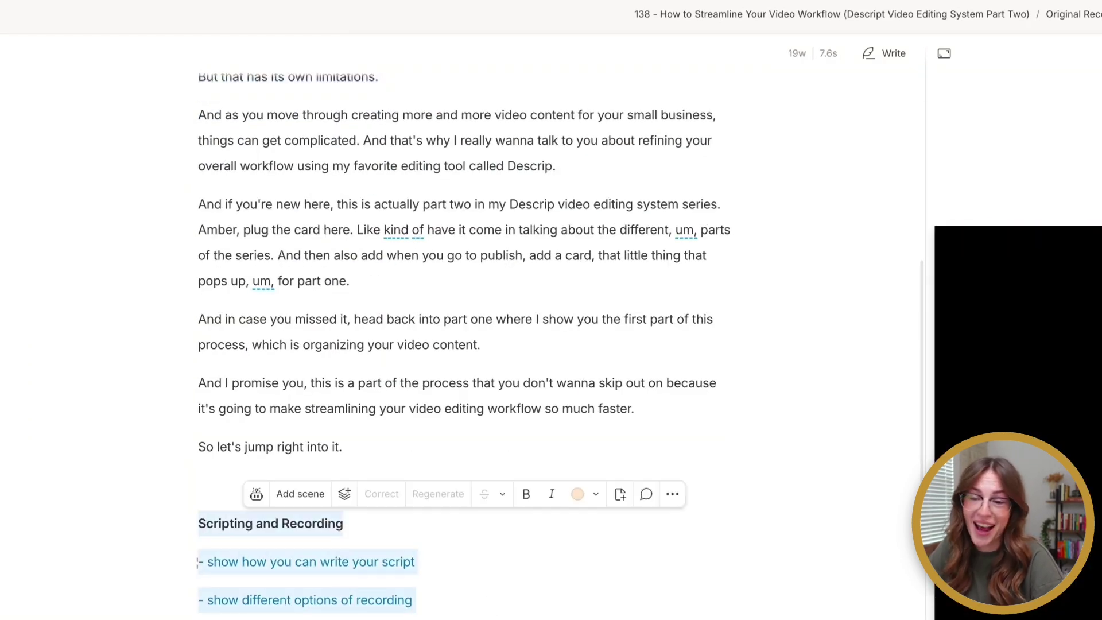
- Create a new empty composition named 'Script'
left_click(495, 606)
left_click(1086, 14)
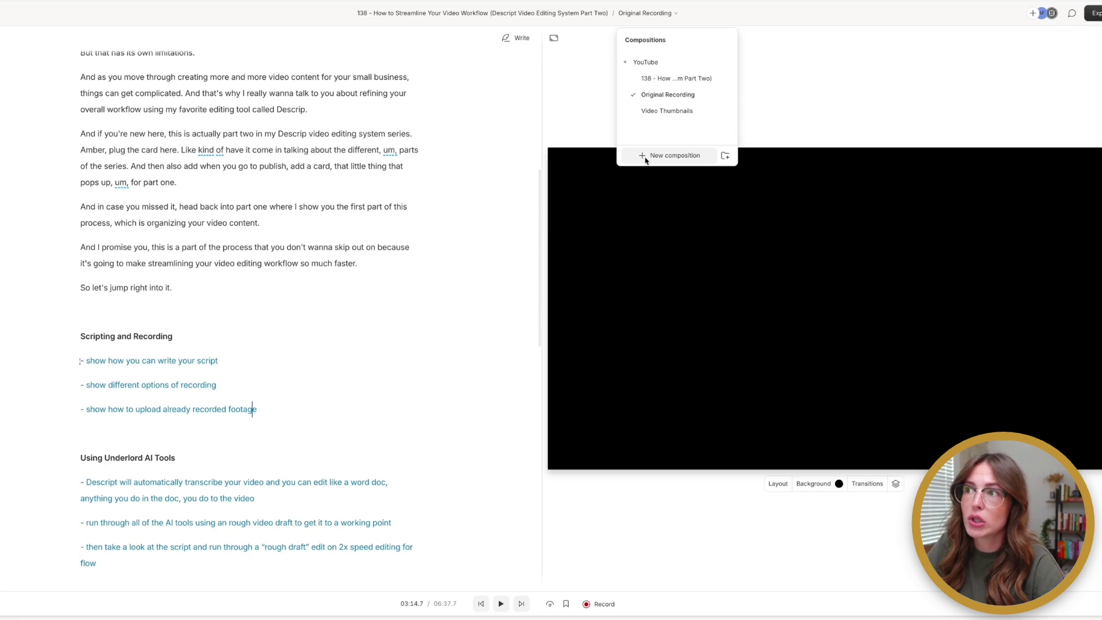
left_click(647, 156)
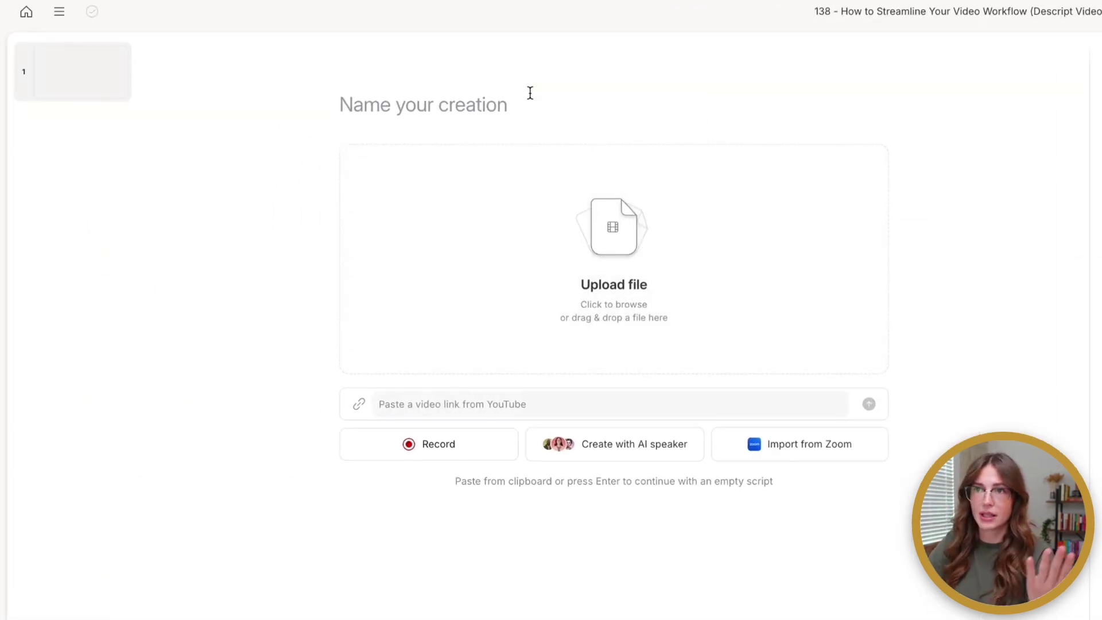
left_click(530, 93)
type("Script")
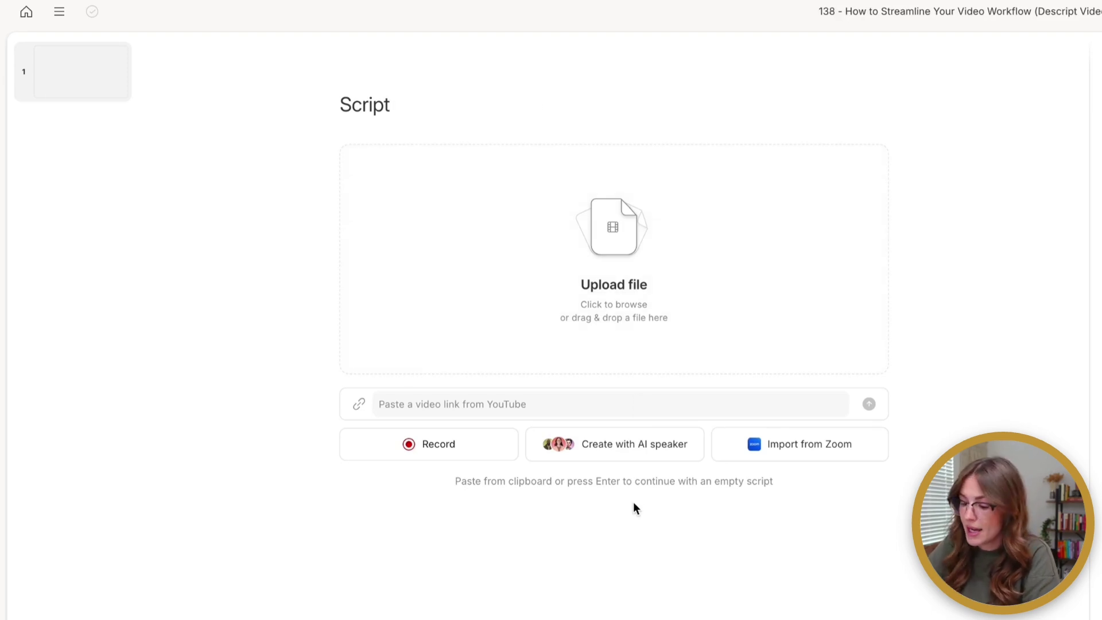
key("Return")
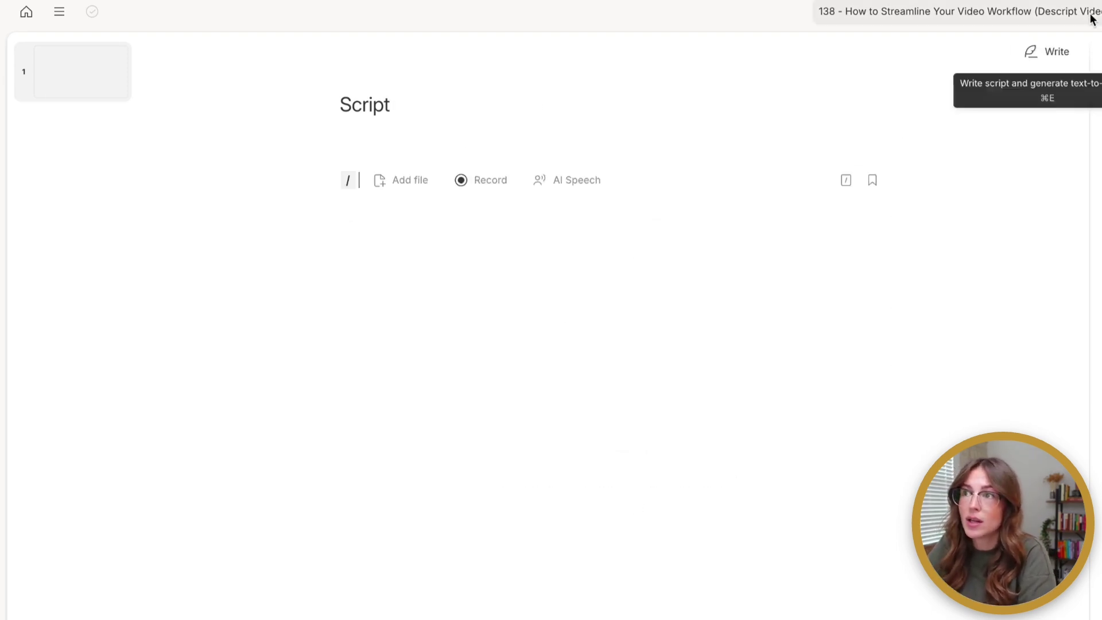
- Write the line 'Start writing your script here' and add two blank lines below it
left_click(1069, 46)
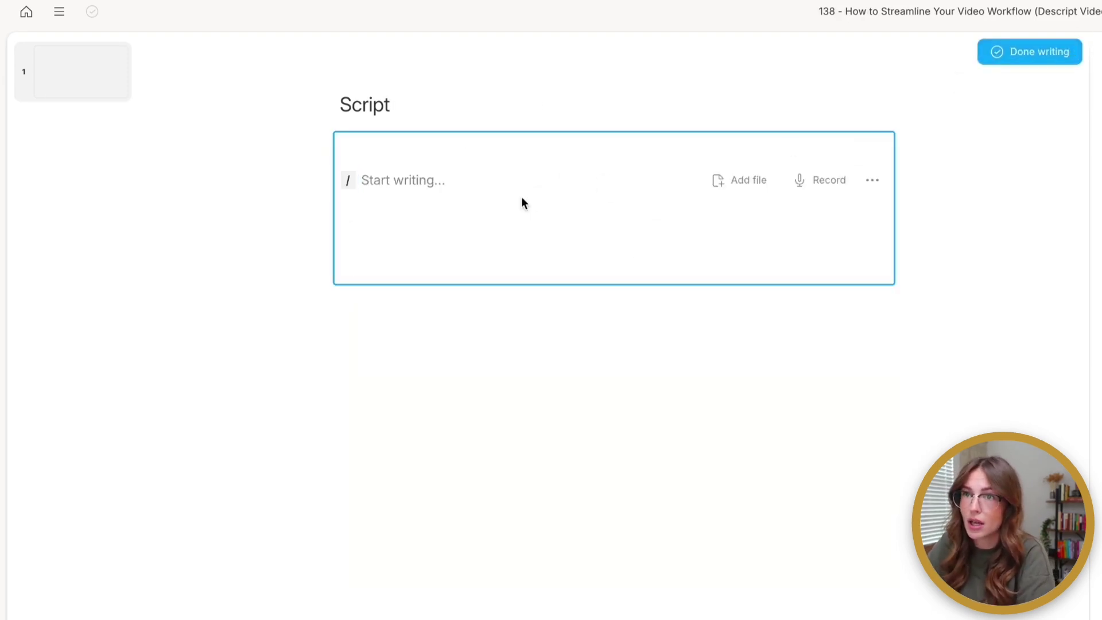
type("Start w")
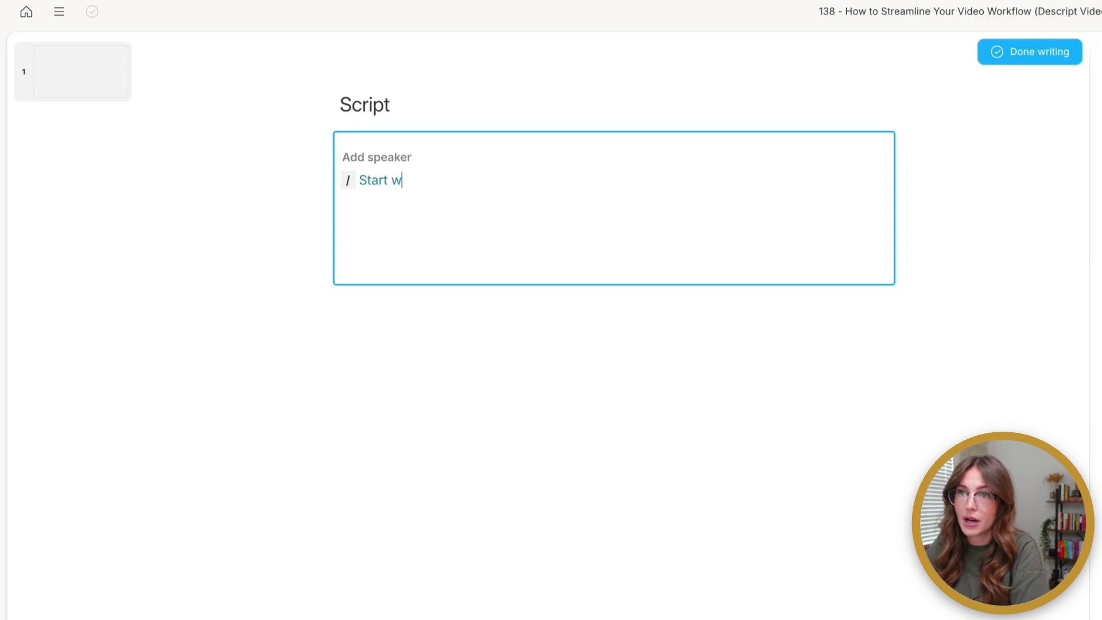
type("riting your script here")
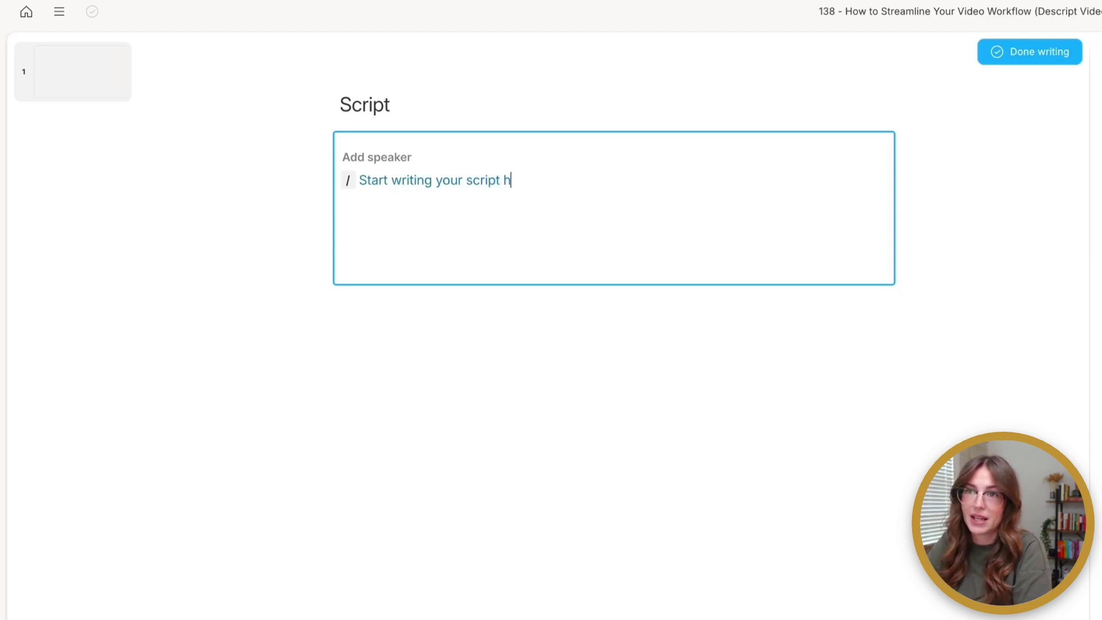
left_click(1073, 52)
left_click(578, 188)
key("Return")
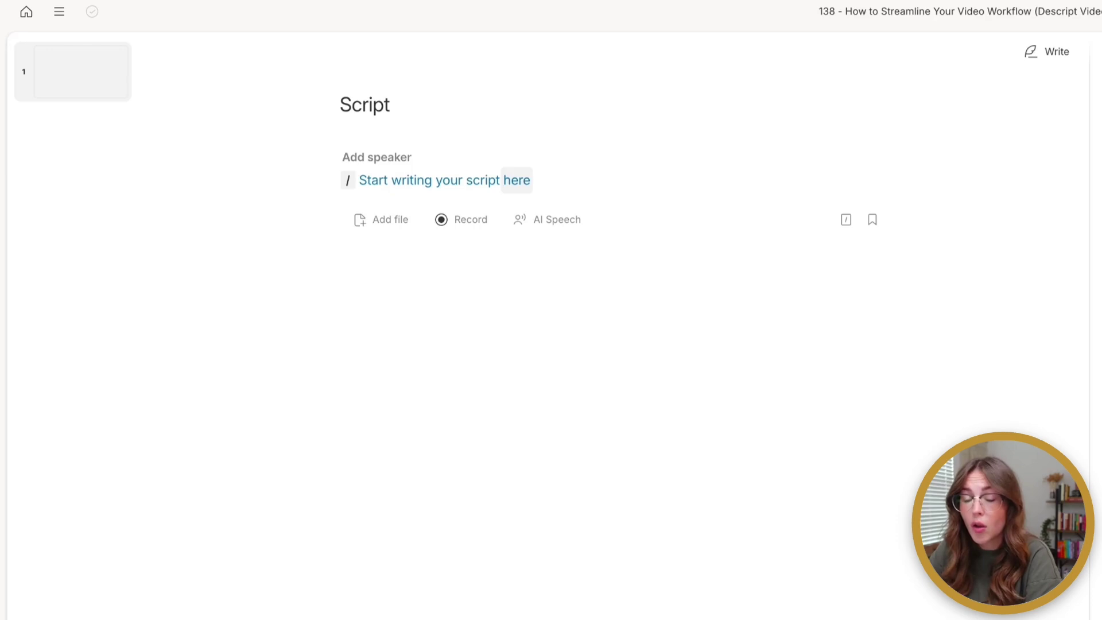
key("Return")
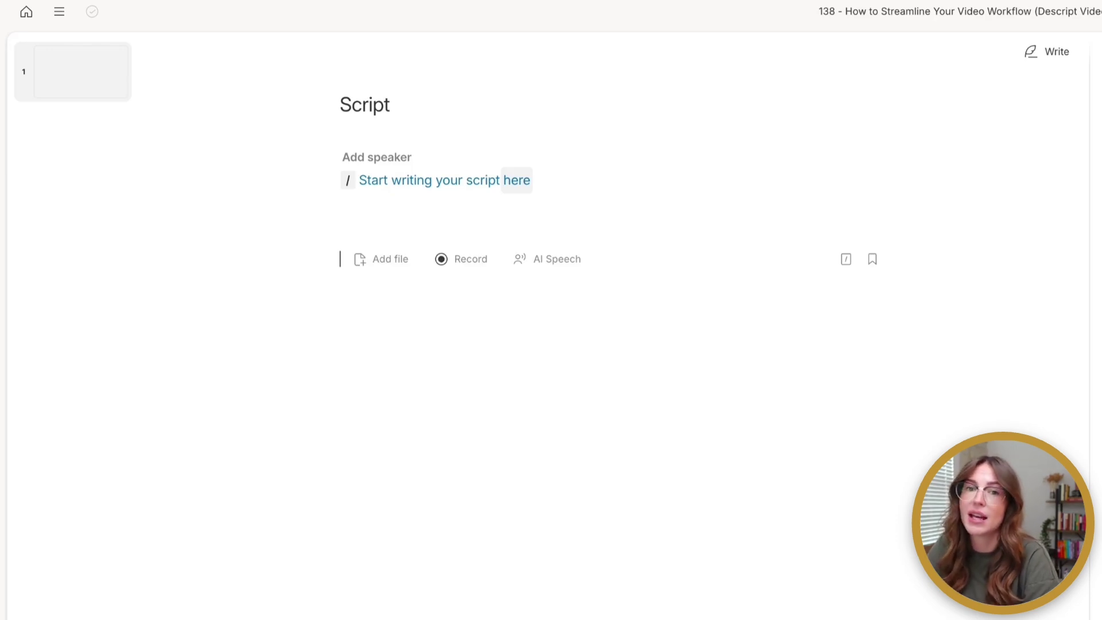
- Insert a #CHAPTER heading below the script line and rename it to INTRO
type("#")
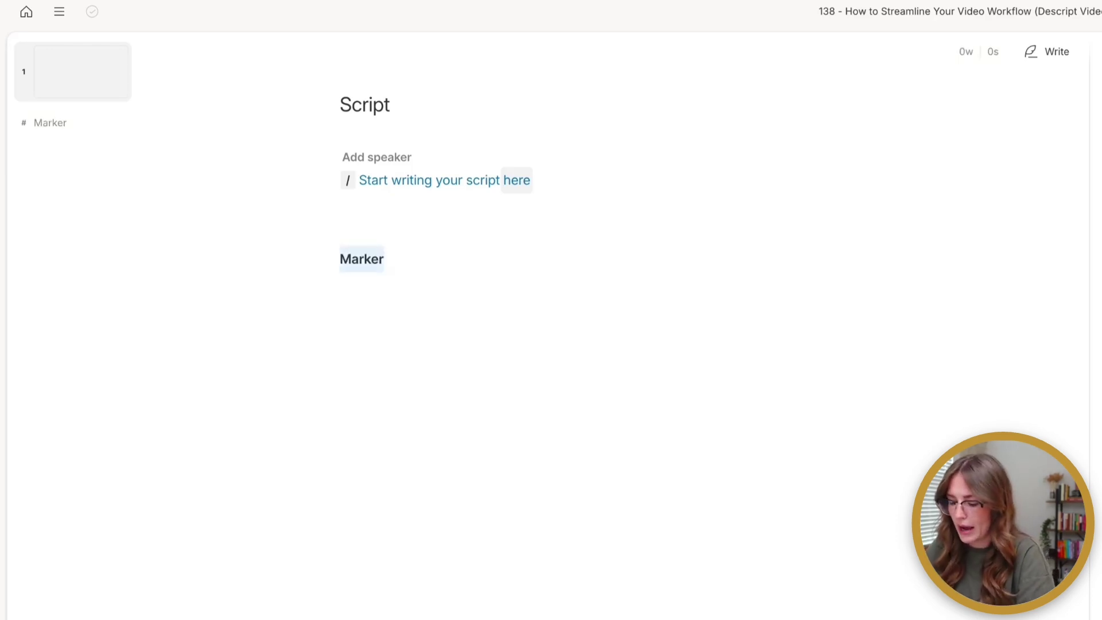
type("CHAPTER")
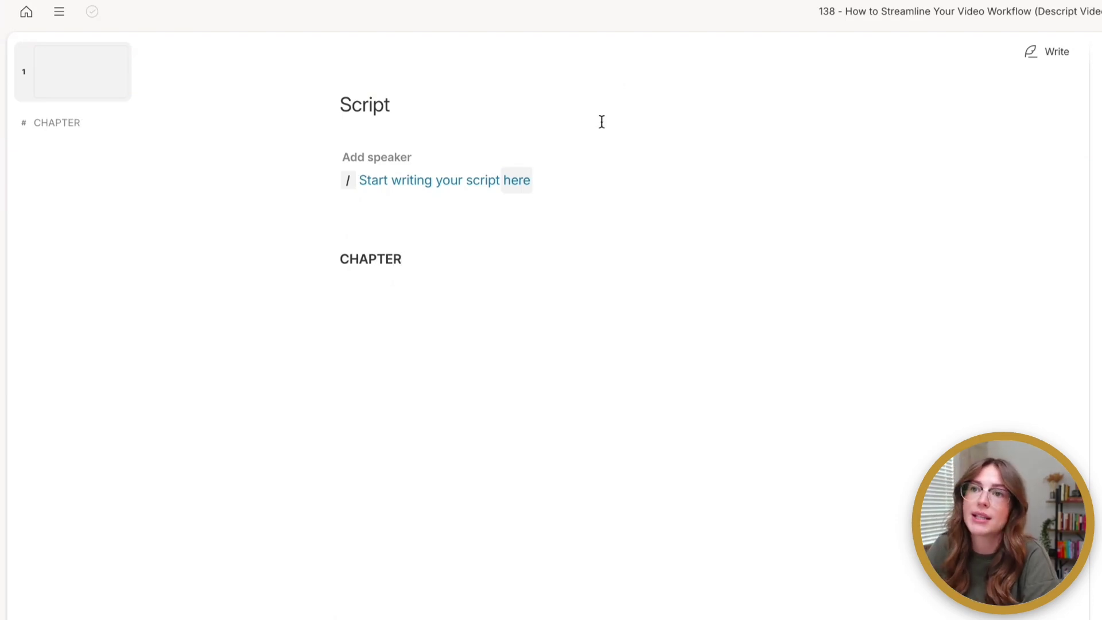
key("Return")
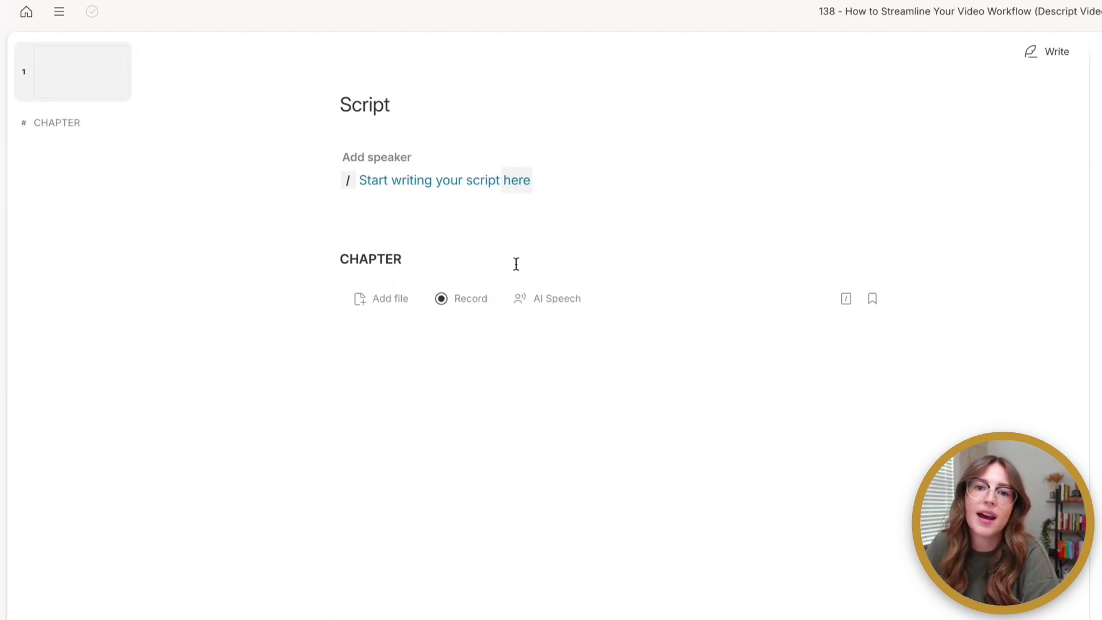
double_click(366, 266)
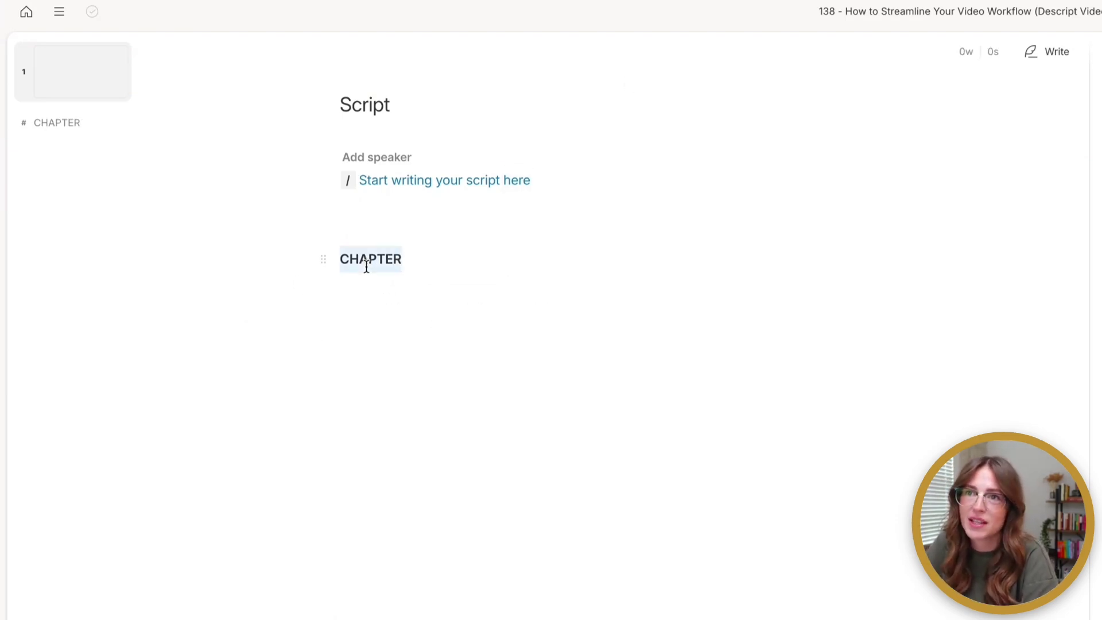
type("Ou")
key("BackSpace")
key("BackSpace")
type("INTRO")
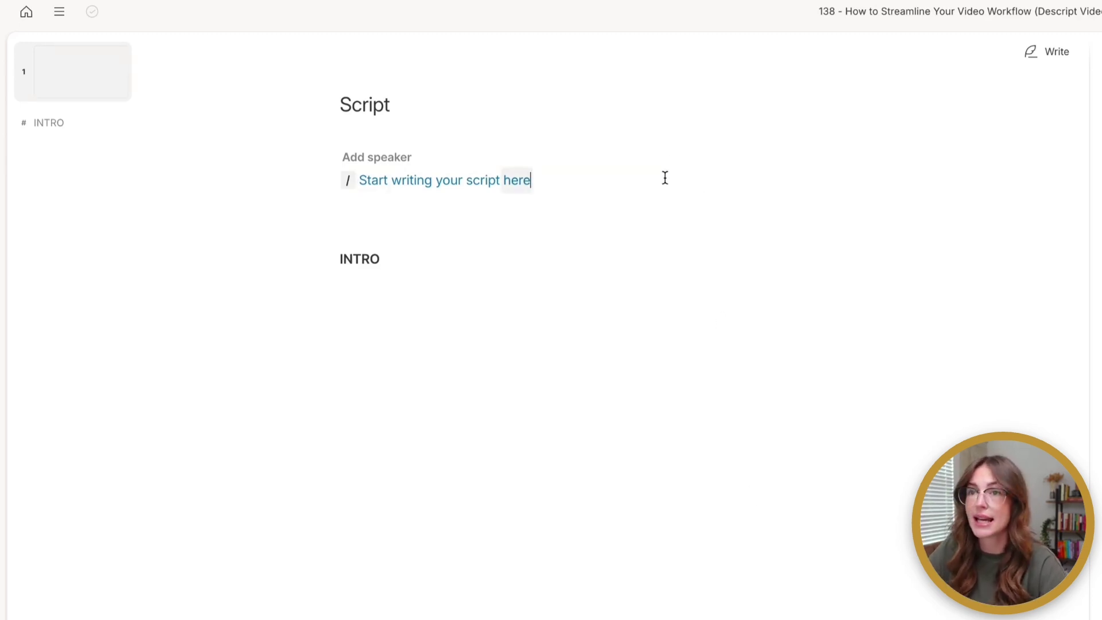
key("Return")
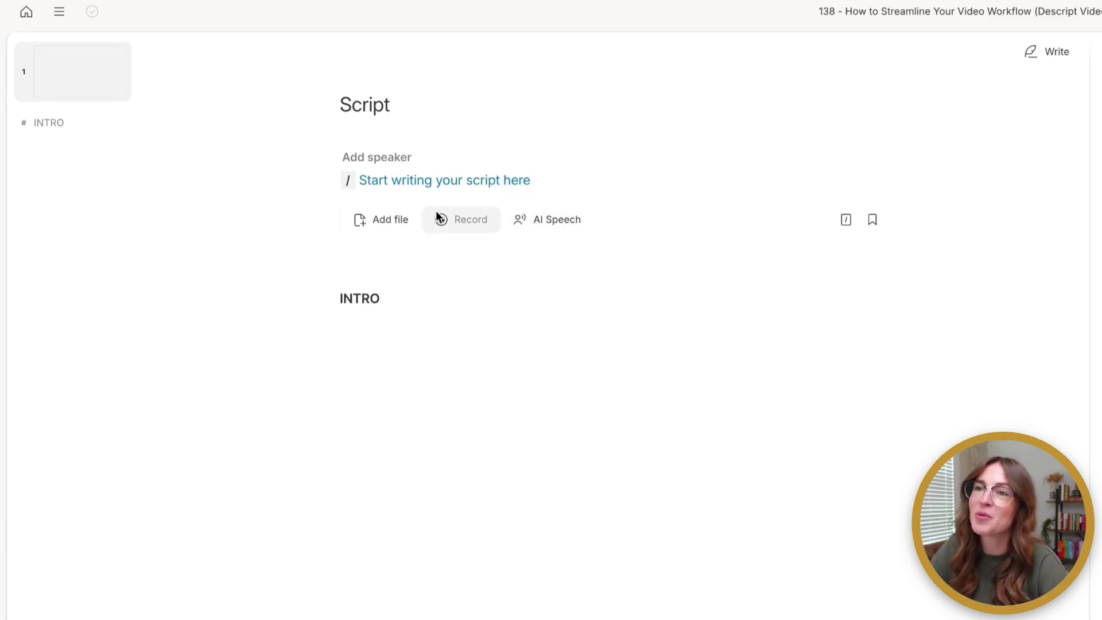
- Choose Camera from the Record options to open the recording bar with live webcam preview
left_click(454, 220)
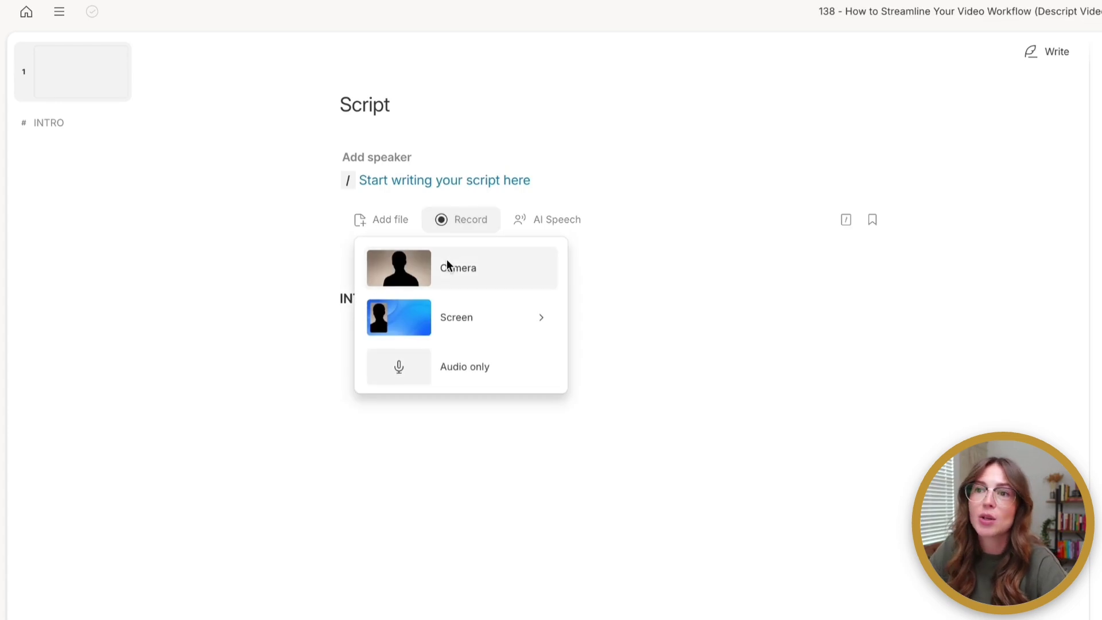
mouse_move(480, 318)
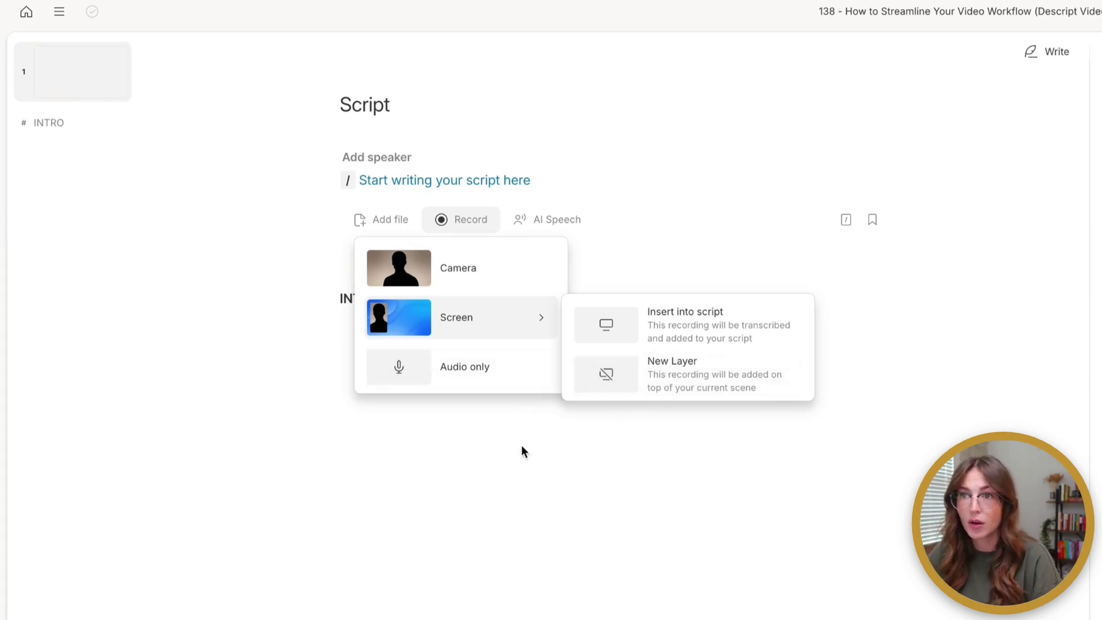
left_click(557, 457)
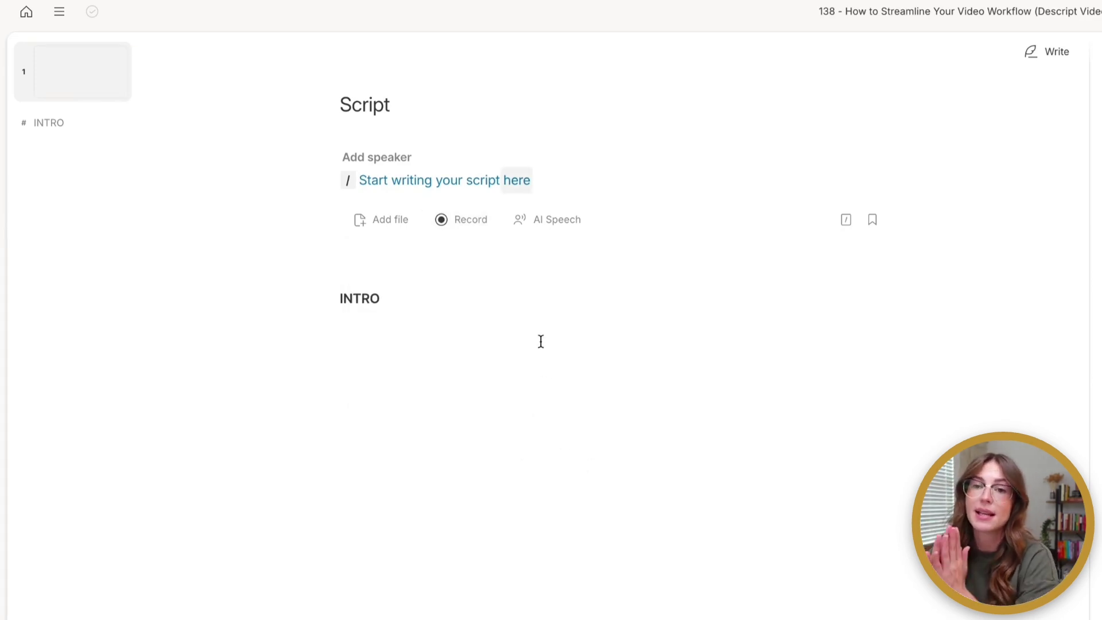
left_click(468, 221)
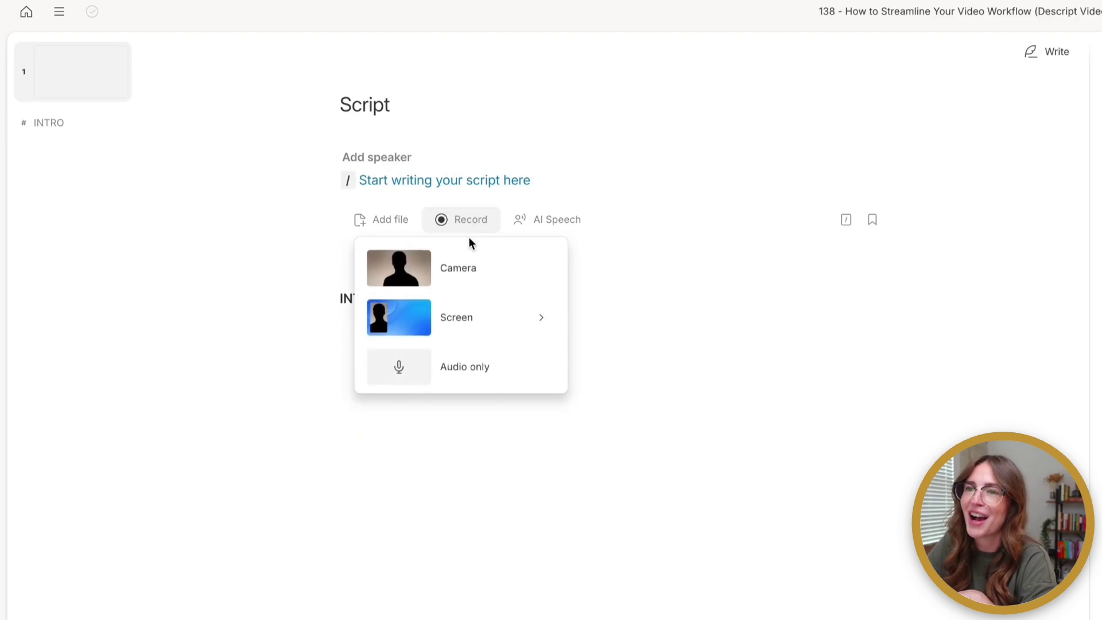
left_click(486, 285)
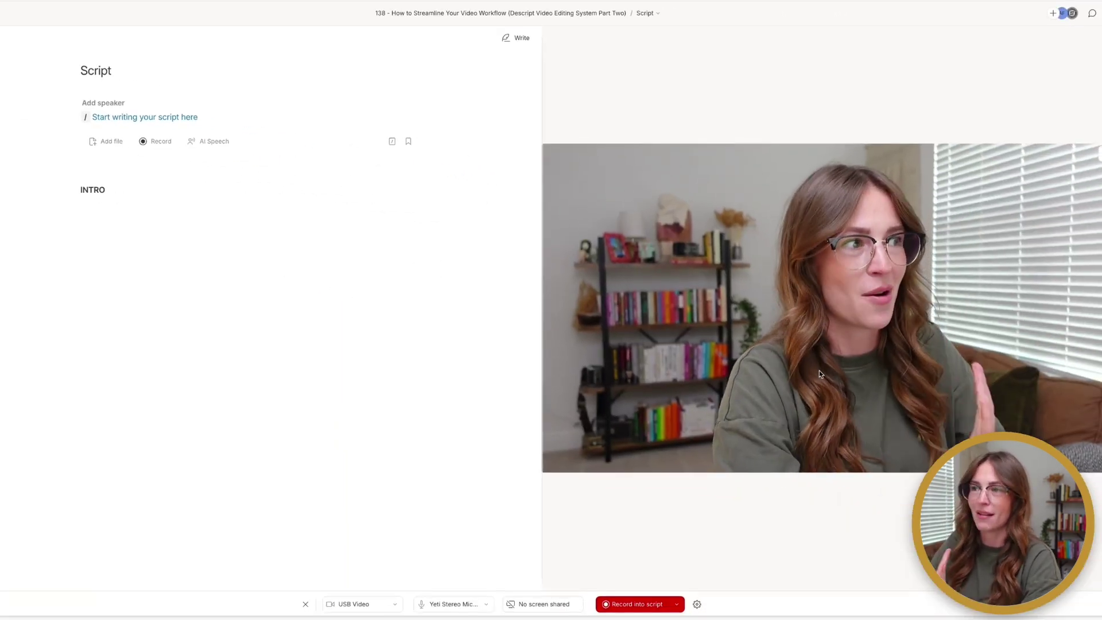
- Try Studio Display Camera, revert to USB Video, and keep the Yeti Stereo microphone
left_click(363, 609)
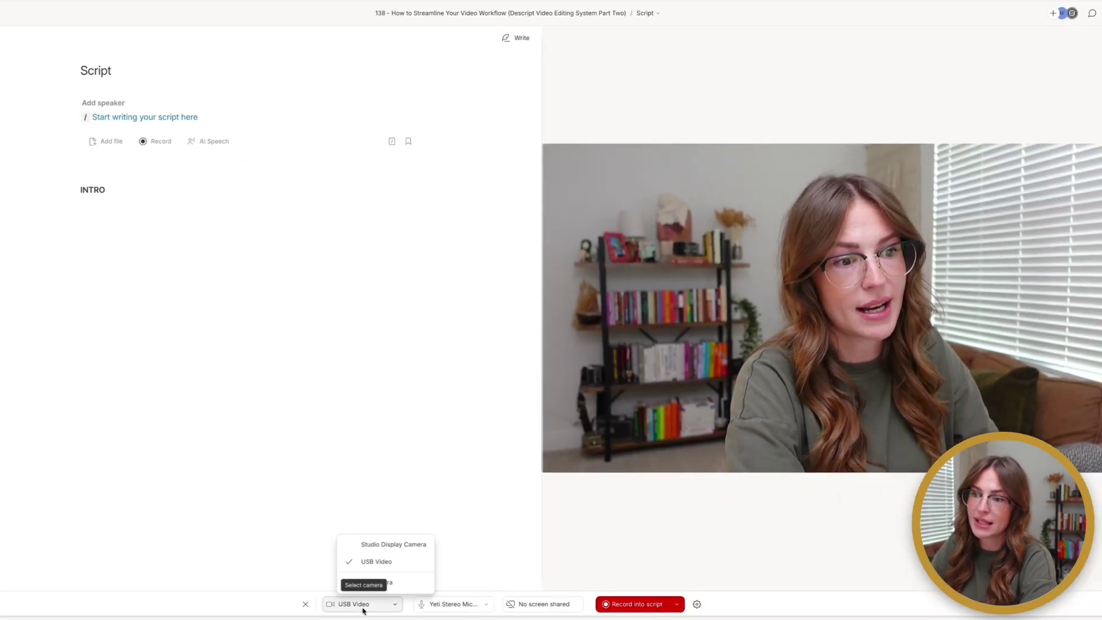
left_click(384, 546)
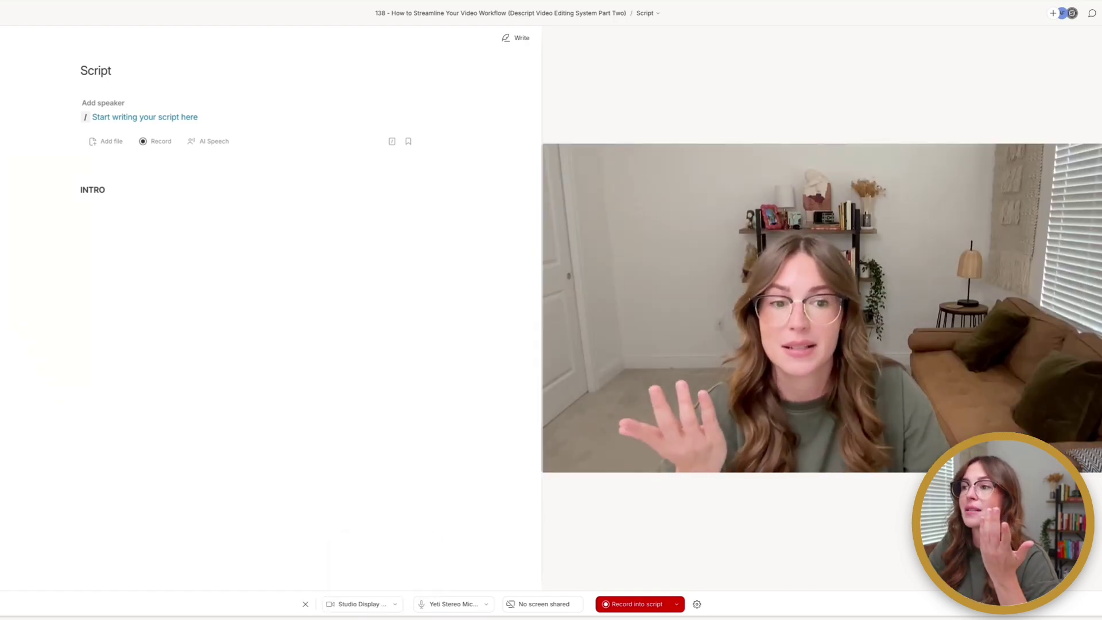
left_click(369, 607)
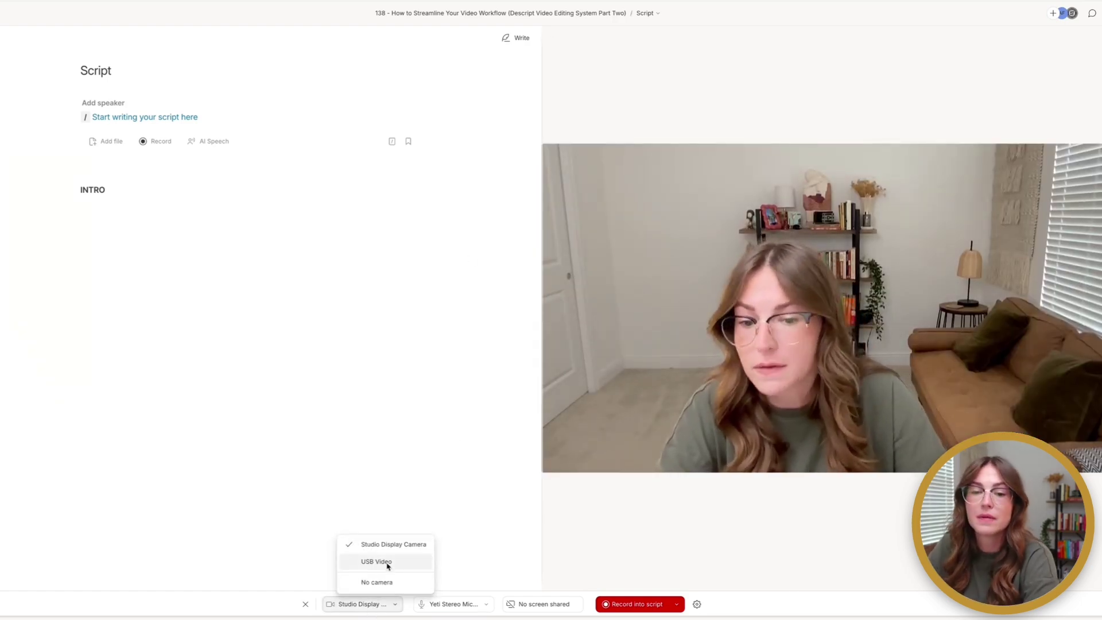
left_click(386, 561)
left_click(475, 607)
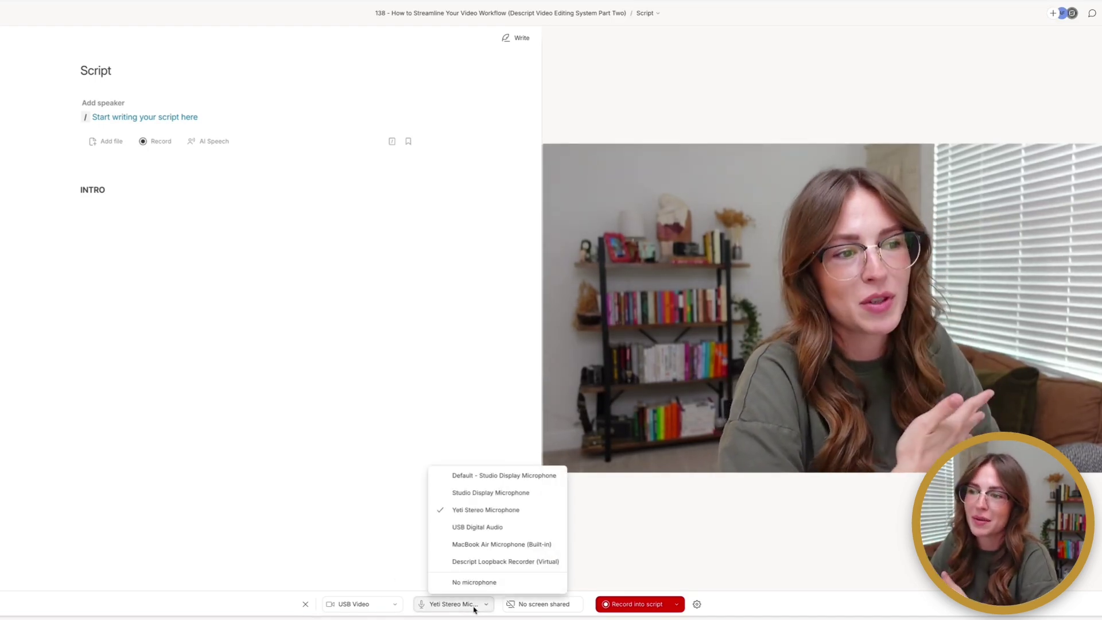
left_click(332, 469)
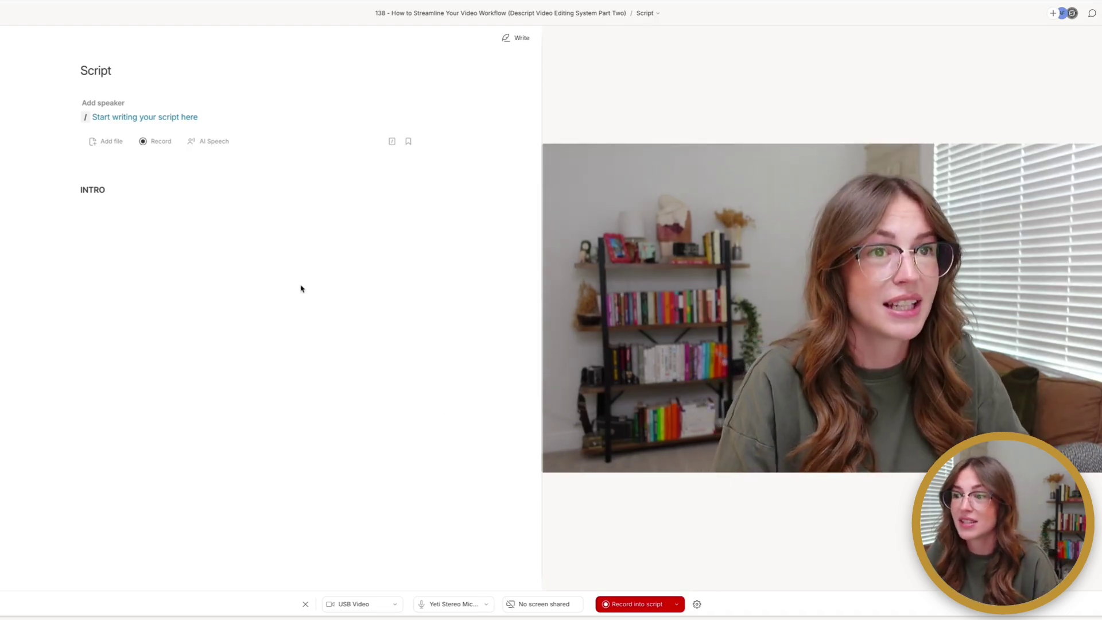
- Close the recording setup and show the Project panel's compositions and files list
left_click(306, 604)
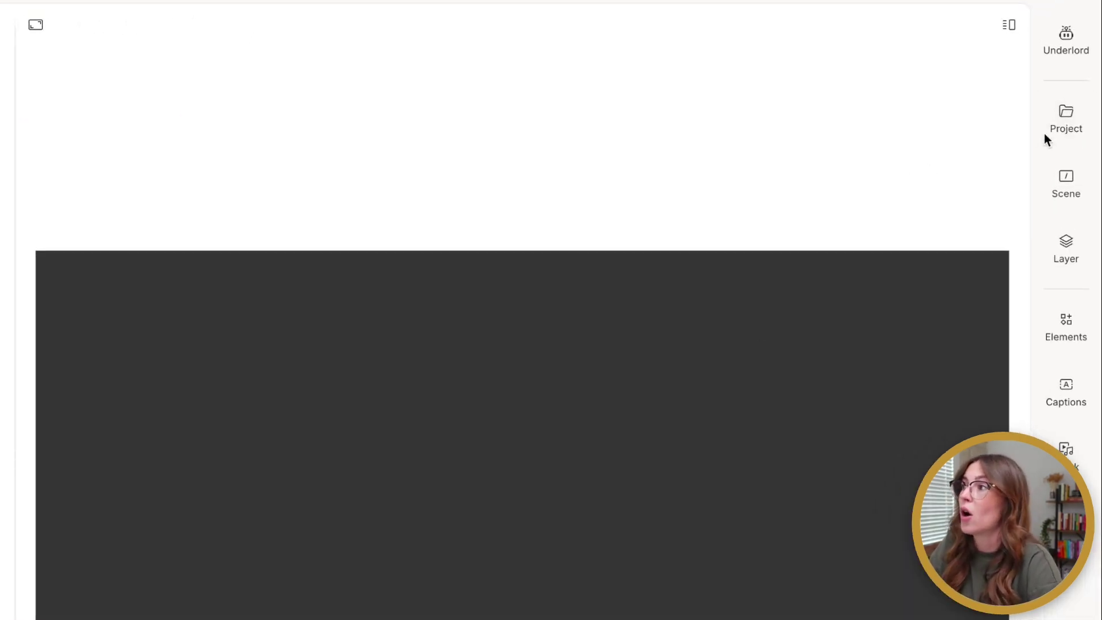
left_click(1062, 123)
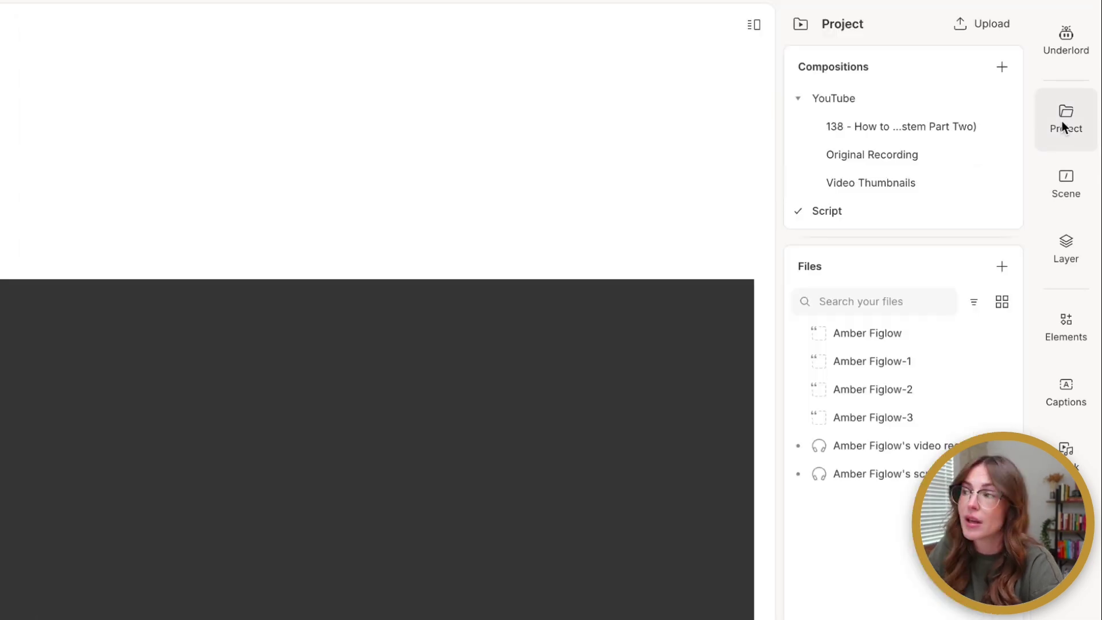
left_click(1001, 268)
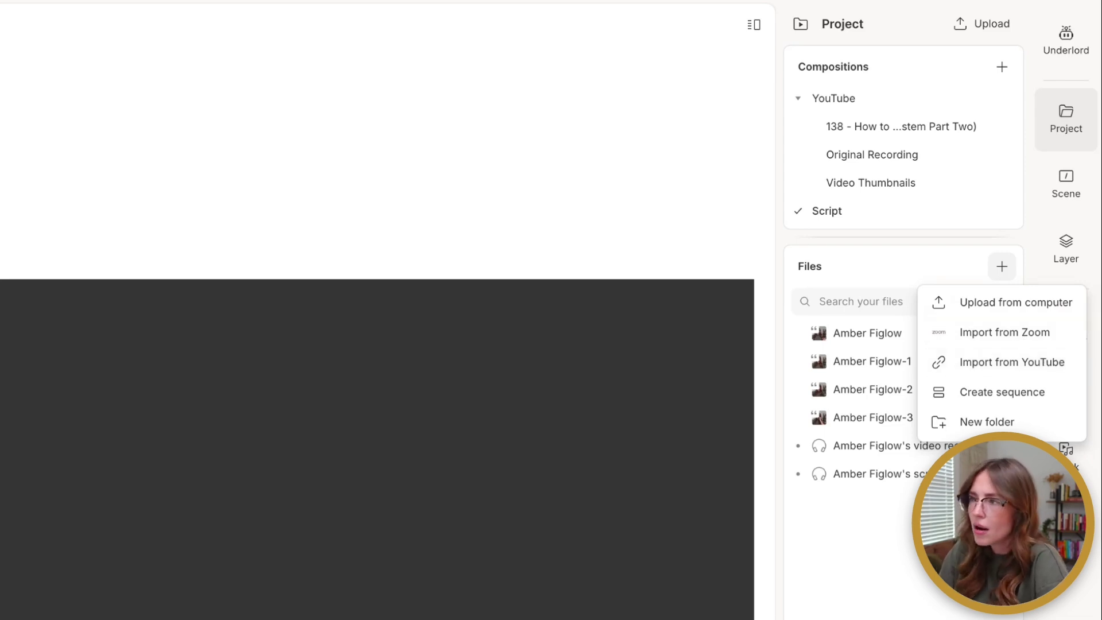
key("Escape")
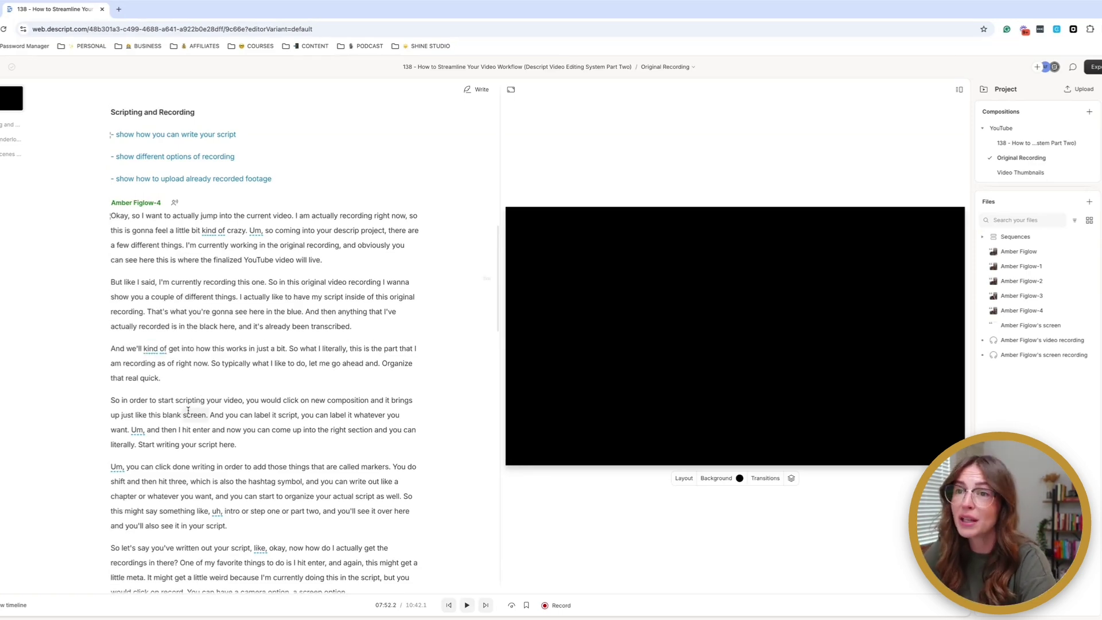
- Scroll to the Scripting and Recording notes and select the first recorded speaker paragraph
scroll(177, 459, "down", 6)
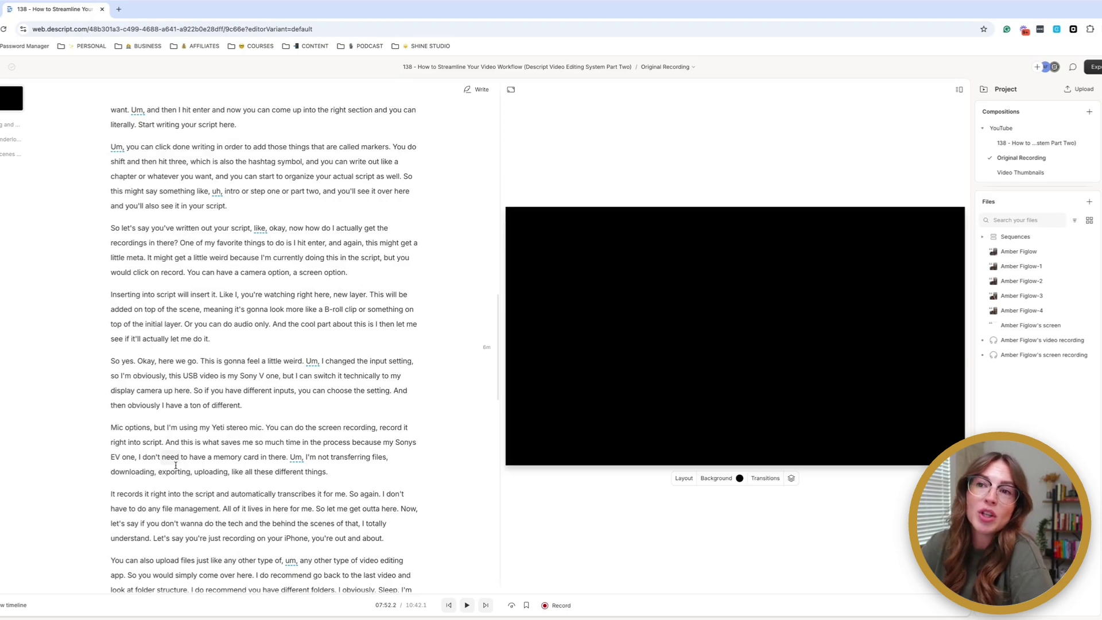
scroll(176, 464, "down", 6)
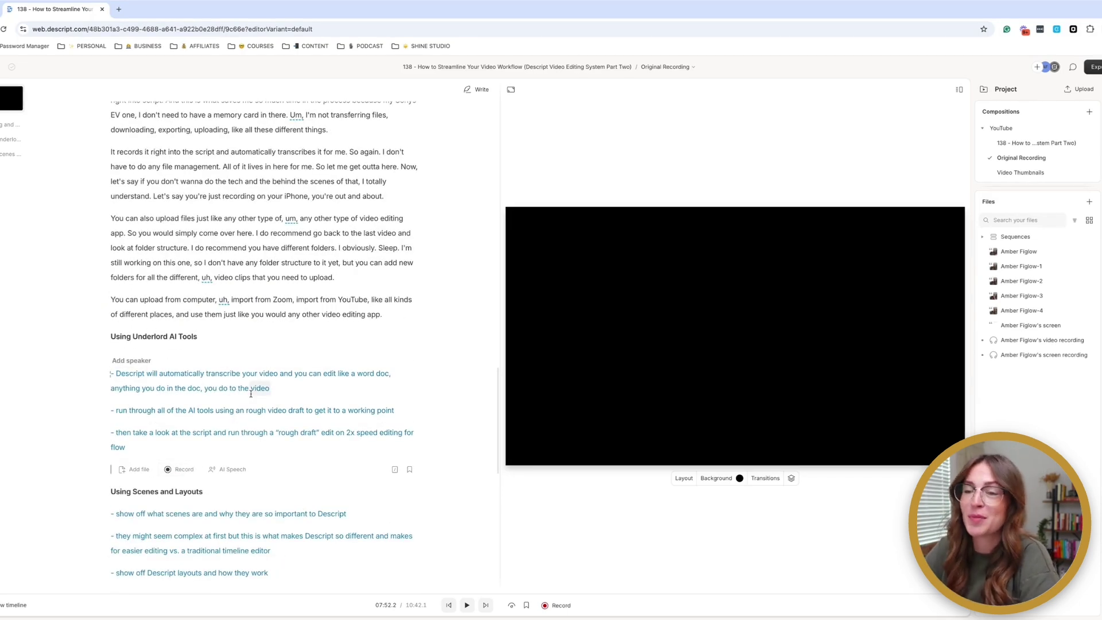
scroll(251, 394, "up", 12)
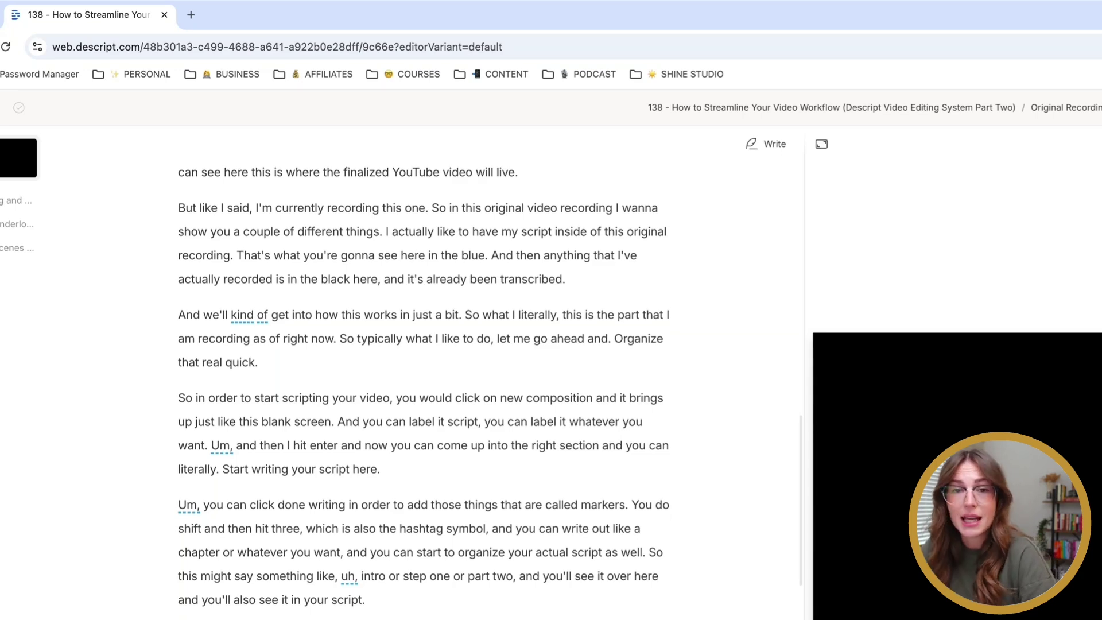
scroll(425, 379, "up", 5)
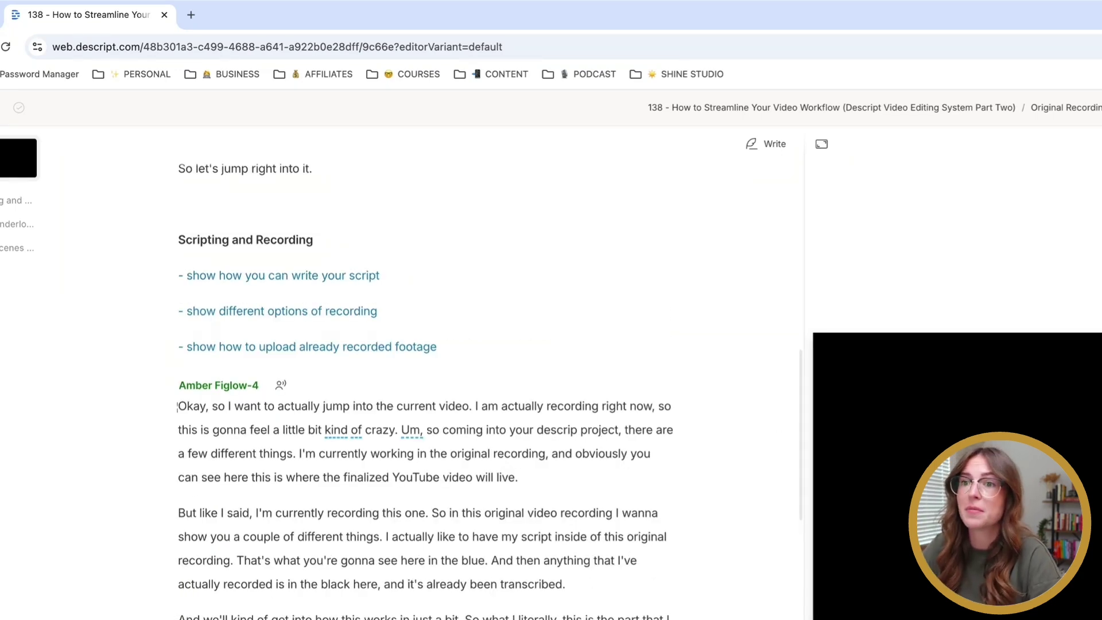
scroll(425, 390, "down", 3)
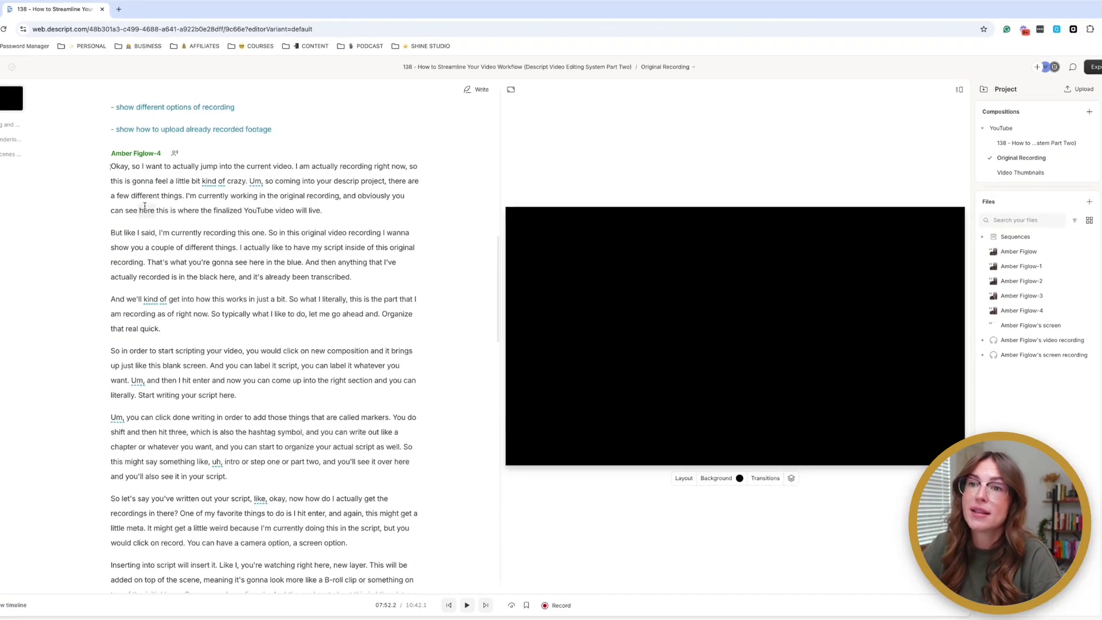
left_click_drag(115, 168, 321, 211)
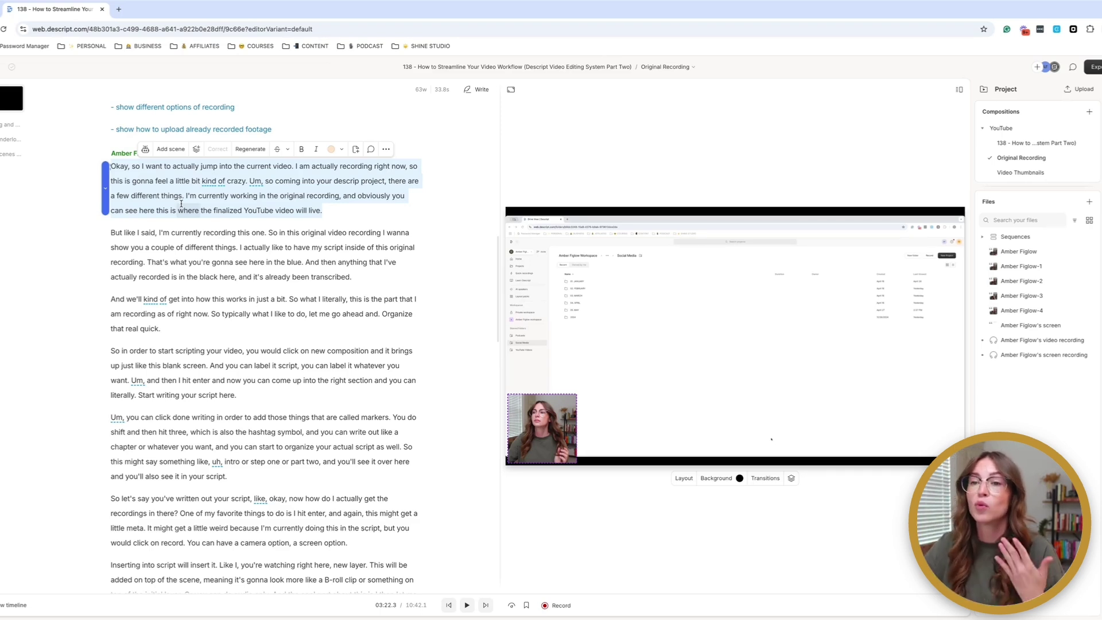
left_click(13, 606)
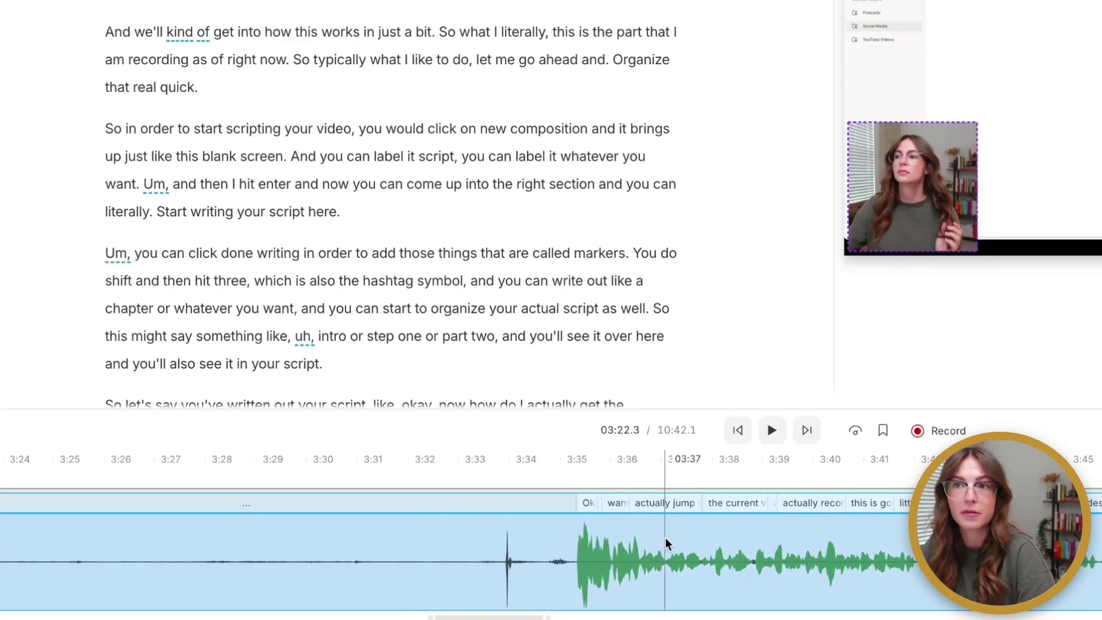
left_click(665, 537)
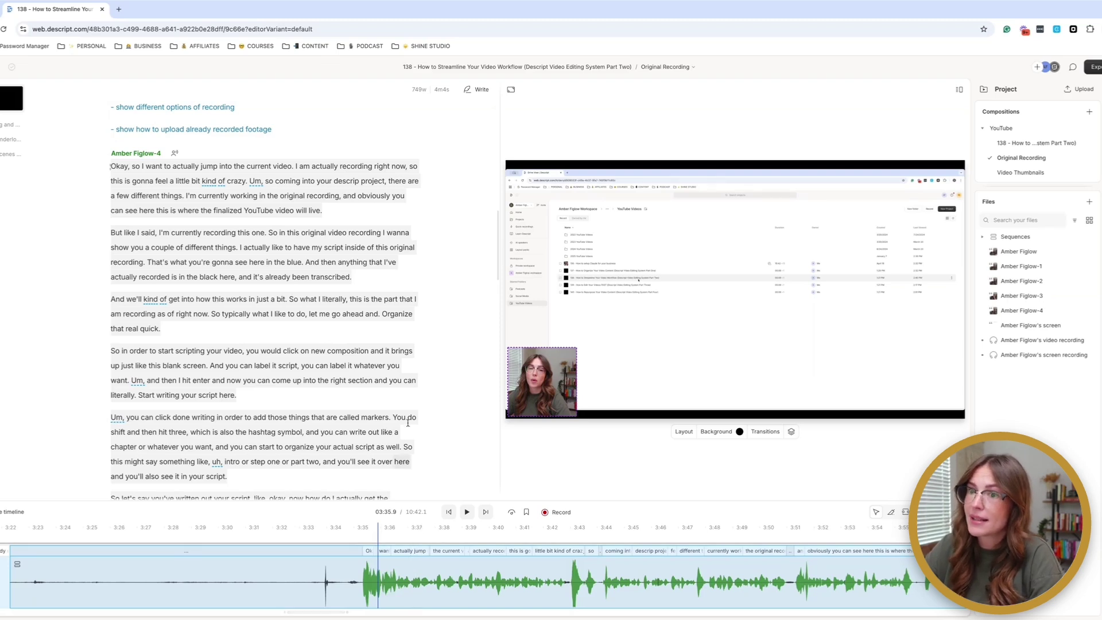
key("ctrl+a")
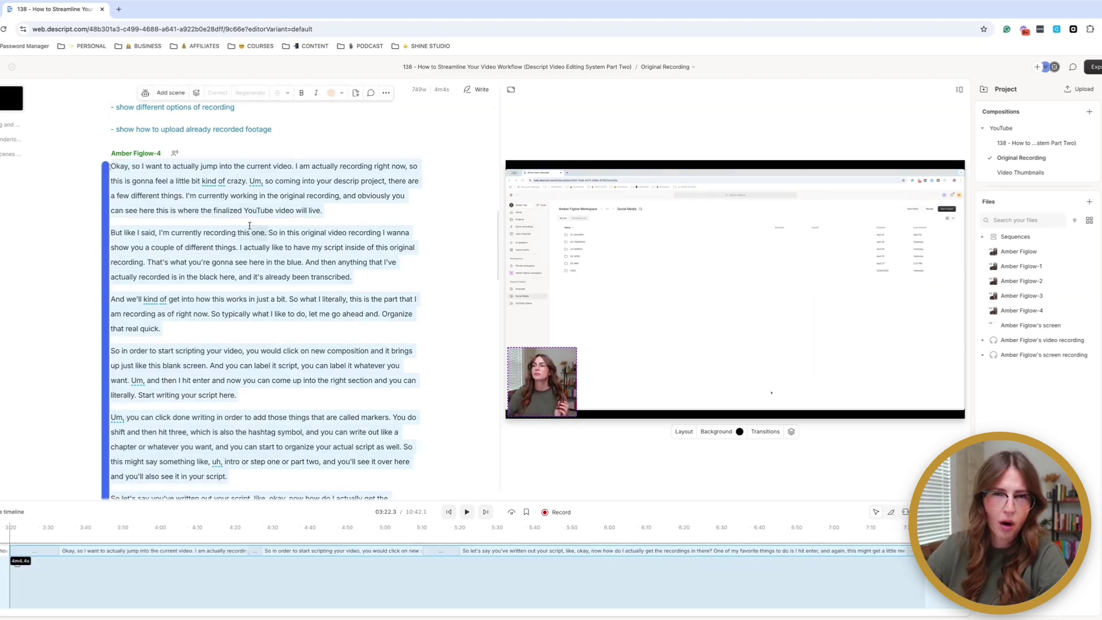
left_click(250, 233)
left_click(308, 195)
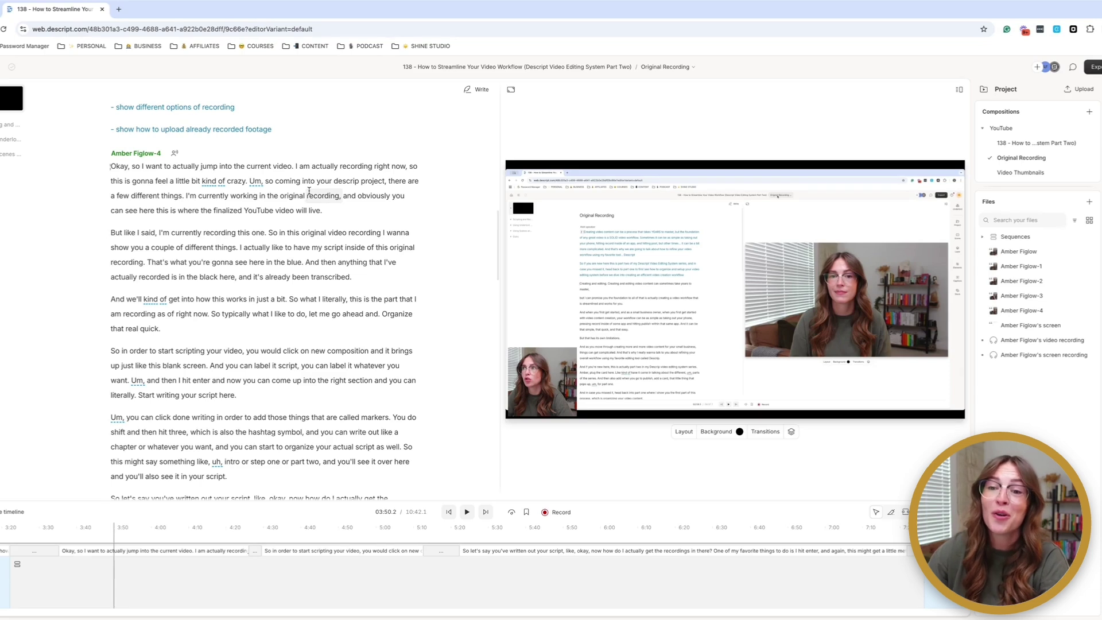
left_click(290, 196)
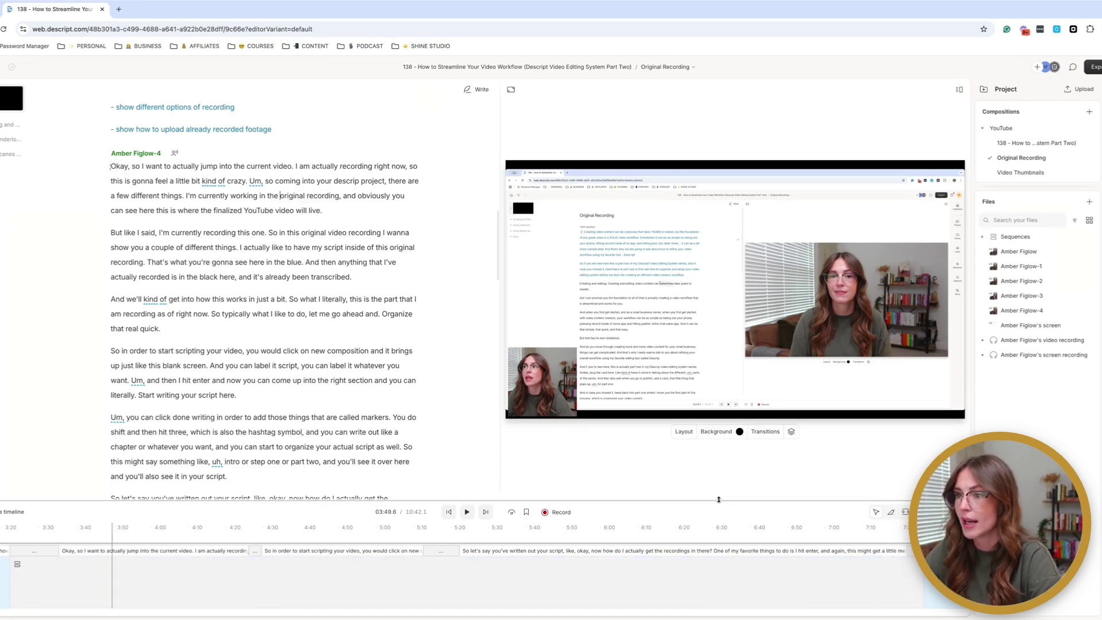
left_click_drag(717, 500, 720, 556)
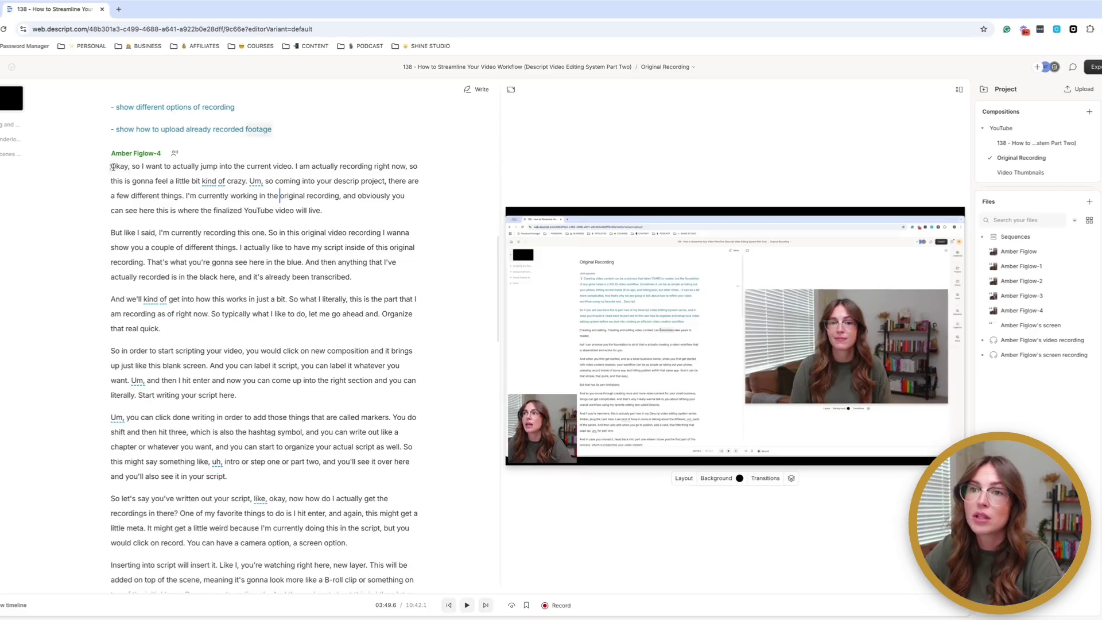
left_click_drag(110, 166, 363, 207)
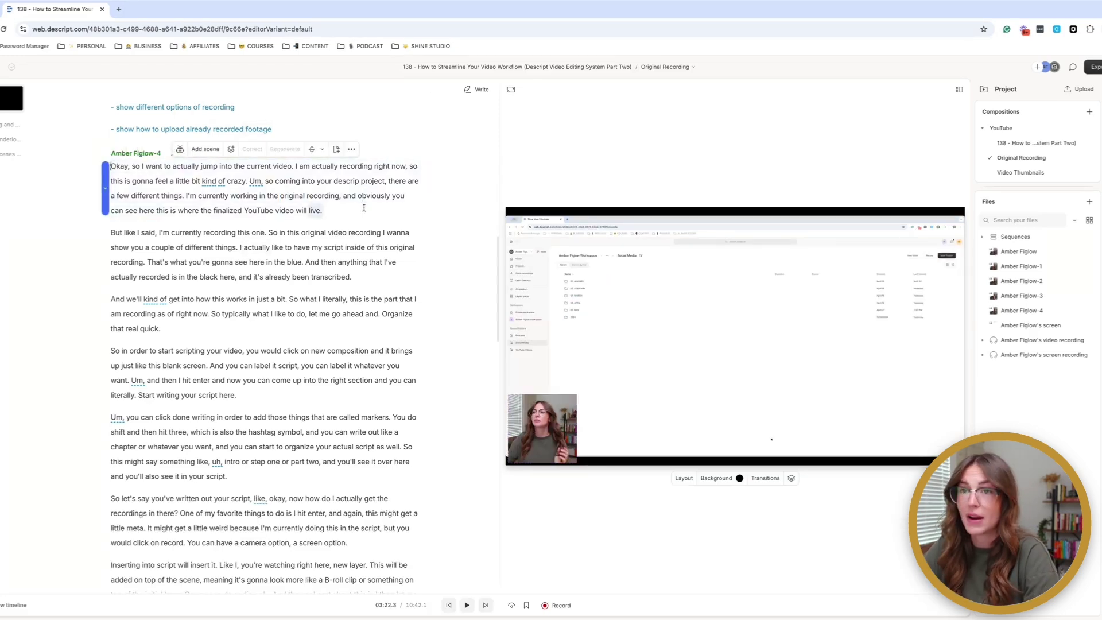
- Move the opening paragraph above the 'But like I said' paragraph
key("BackSpace")
key("ctrl+z")
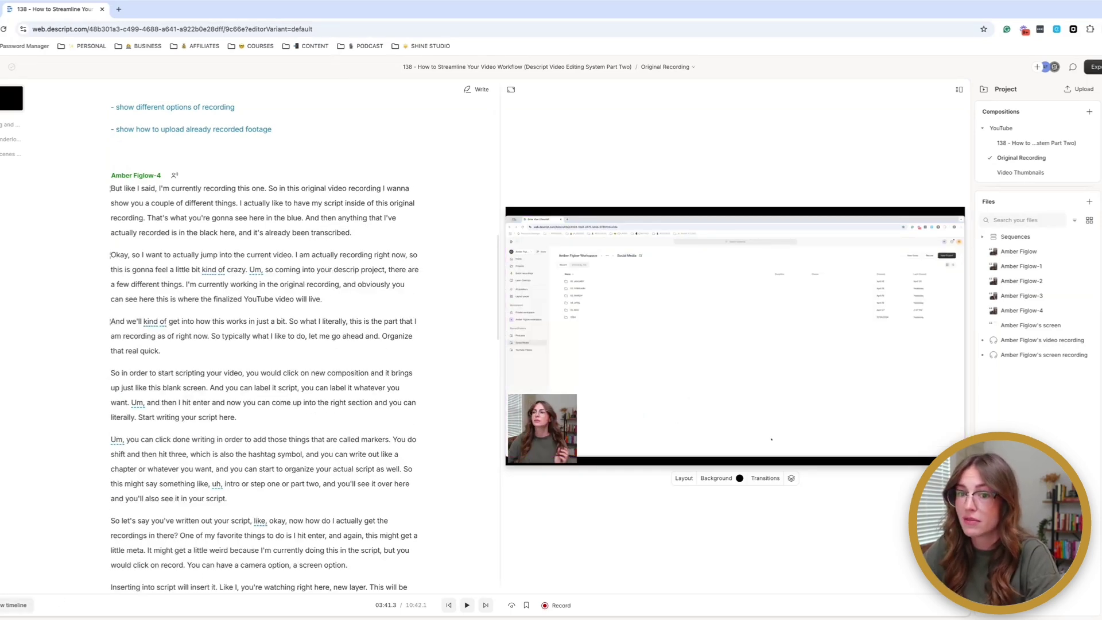
key("ctrl+shift+t")
key("ctrl+x")
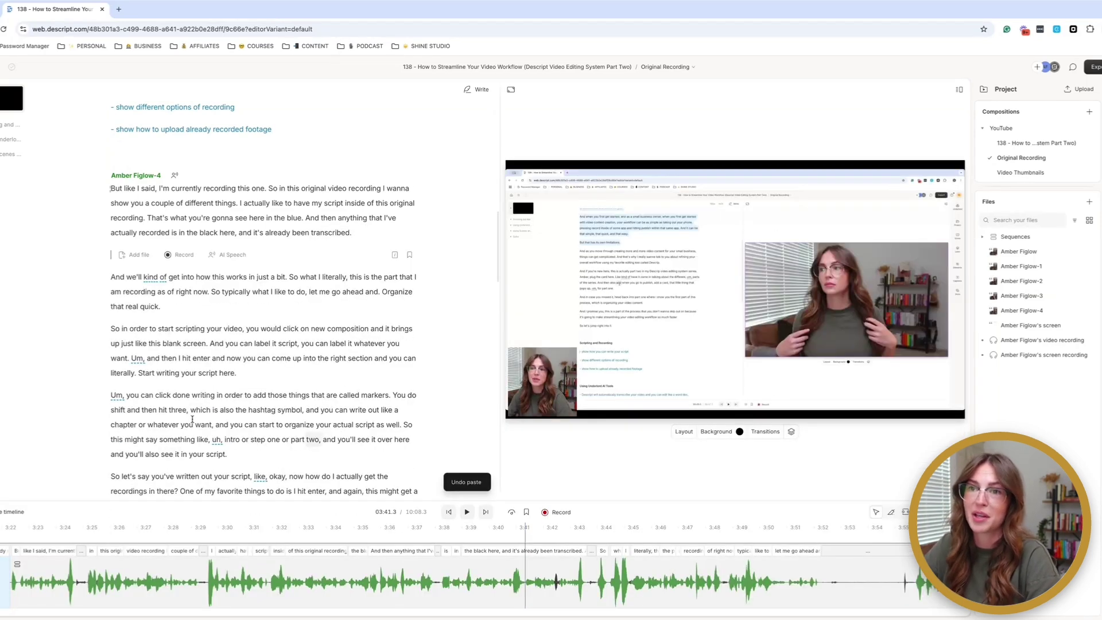
key("ctrl+v")
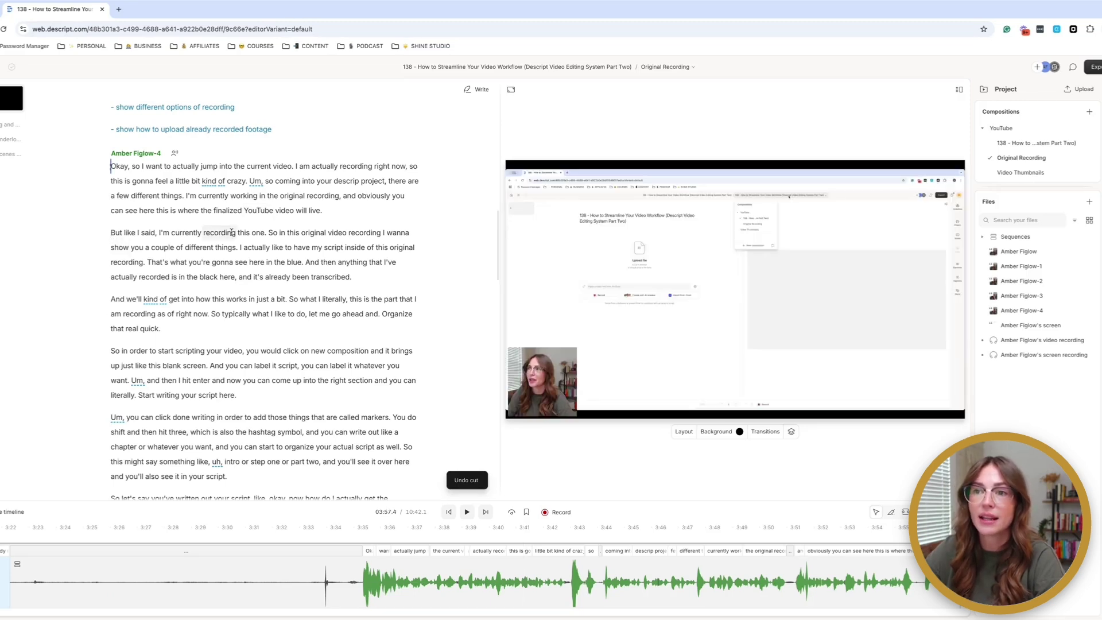
- Strike out the 'But like I said…' sentence, then undo the strikethrough
left_click_drag(267, 232, 107, 241)
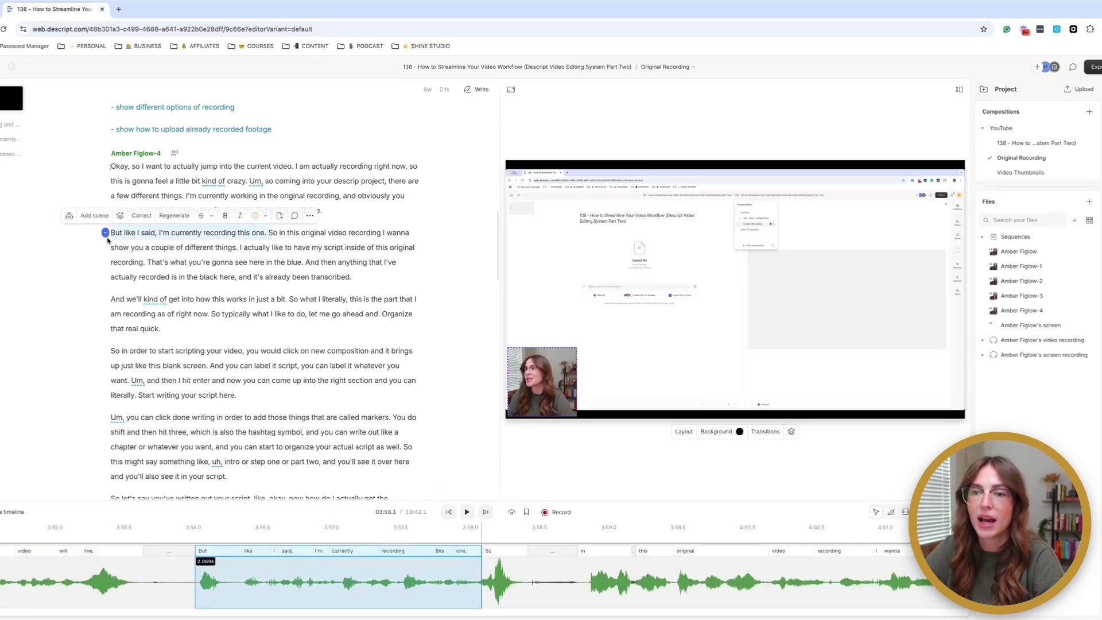
left_click(201, 216)
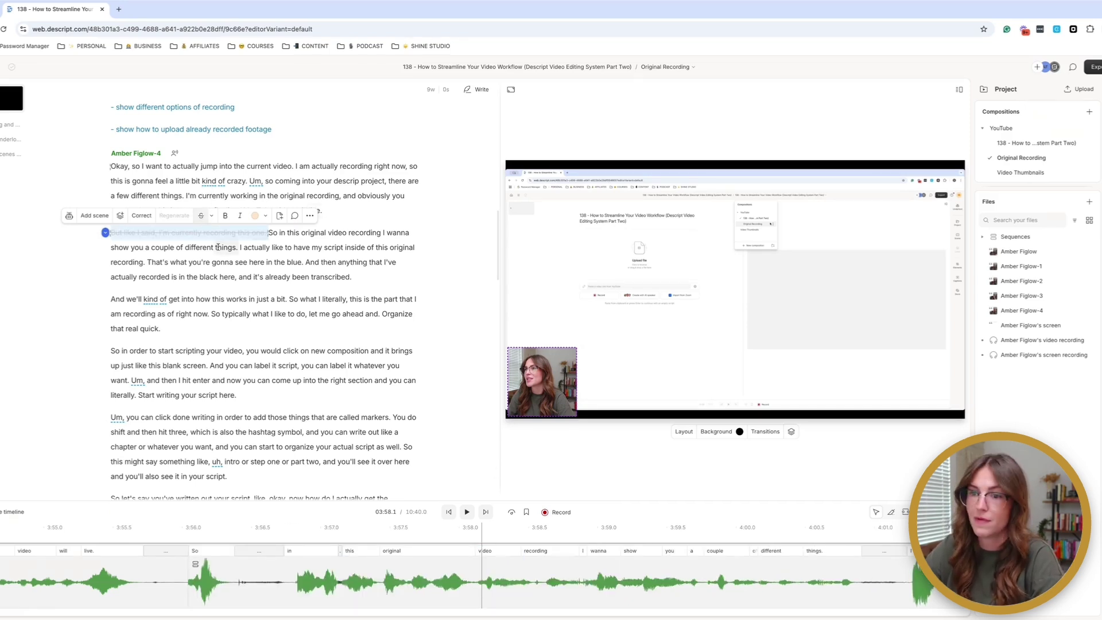
key("ctrl+z")
left_click(236, 278)
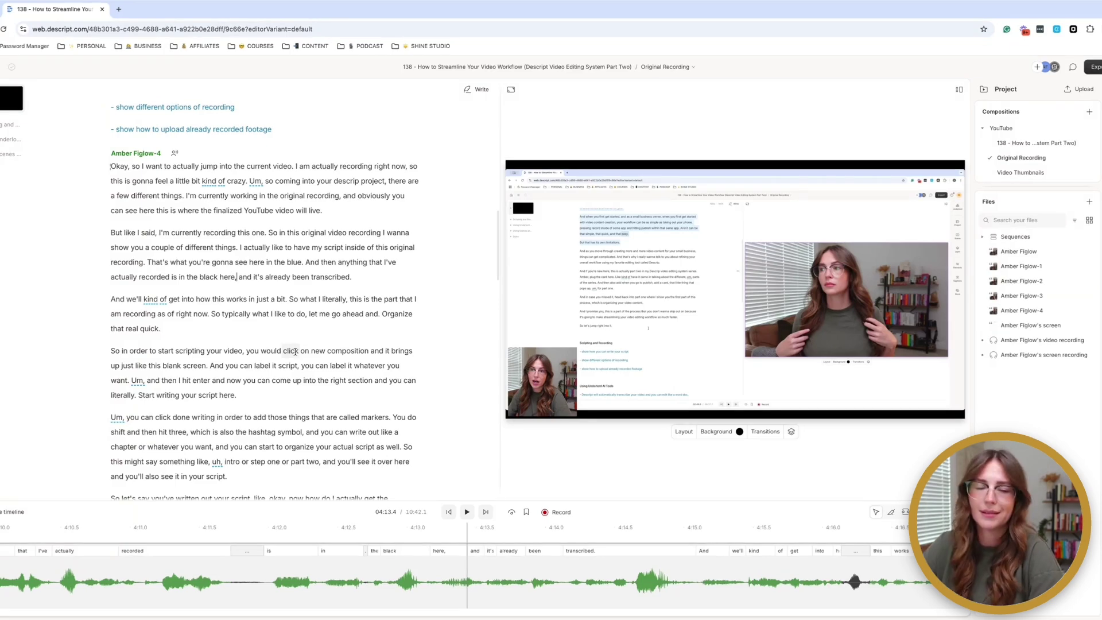
scroll(296, 352, "down", 1)
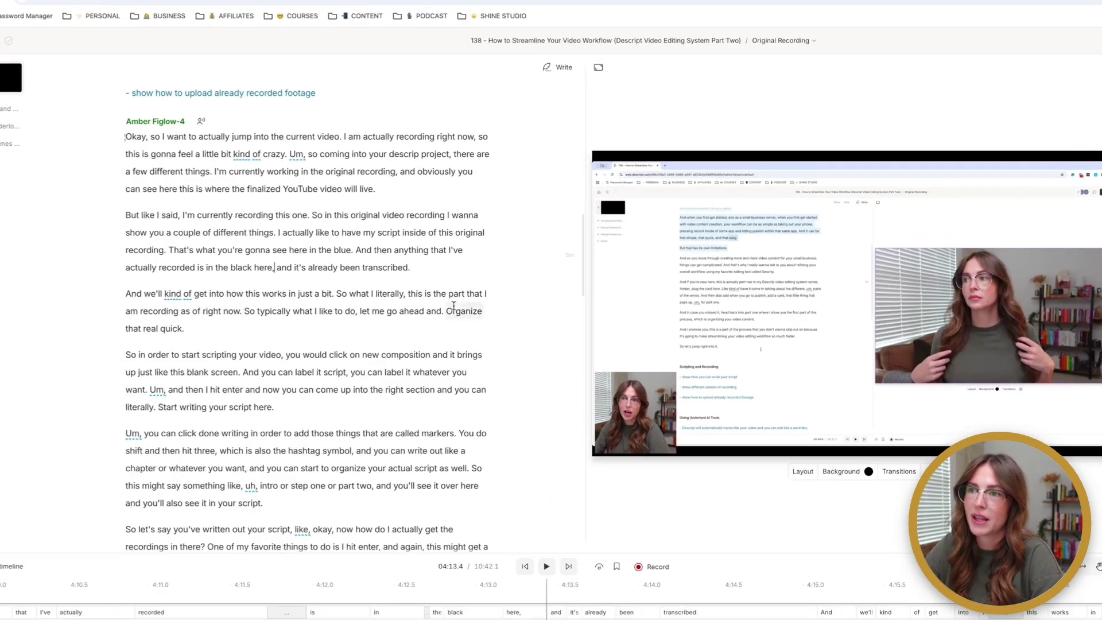
double_click(391, 294)
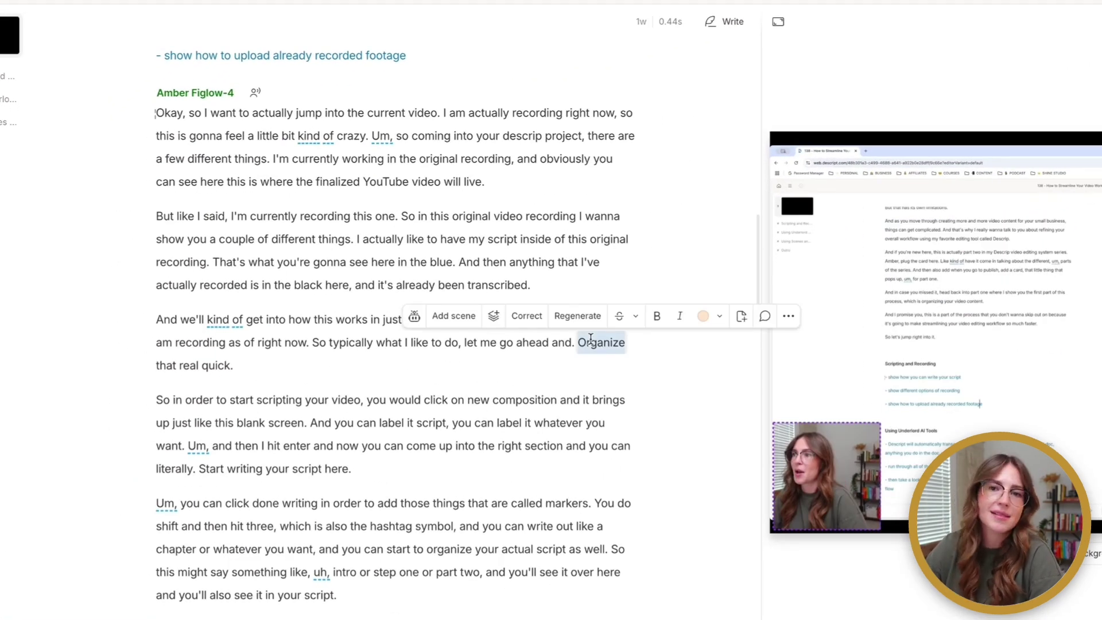
left_click(526, 315)
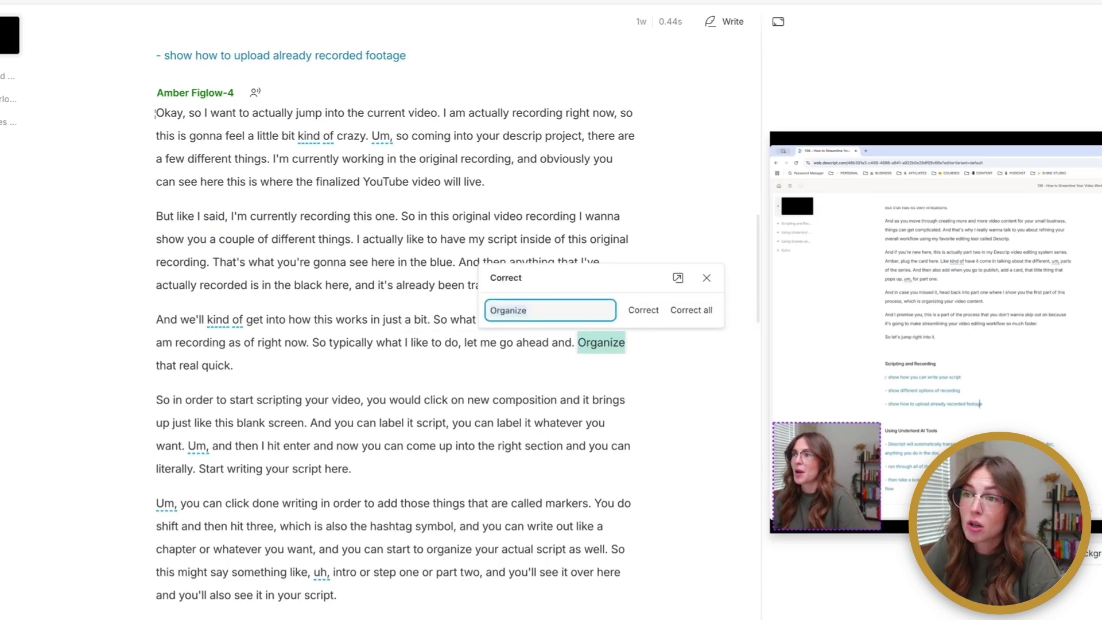
left_click(665, 311)
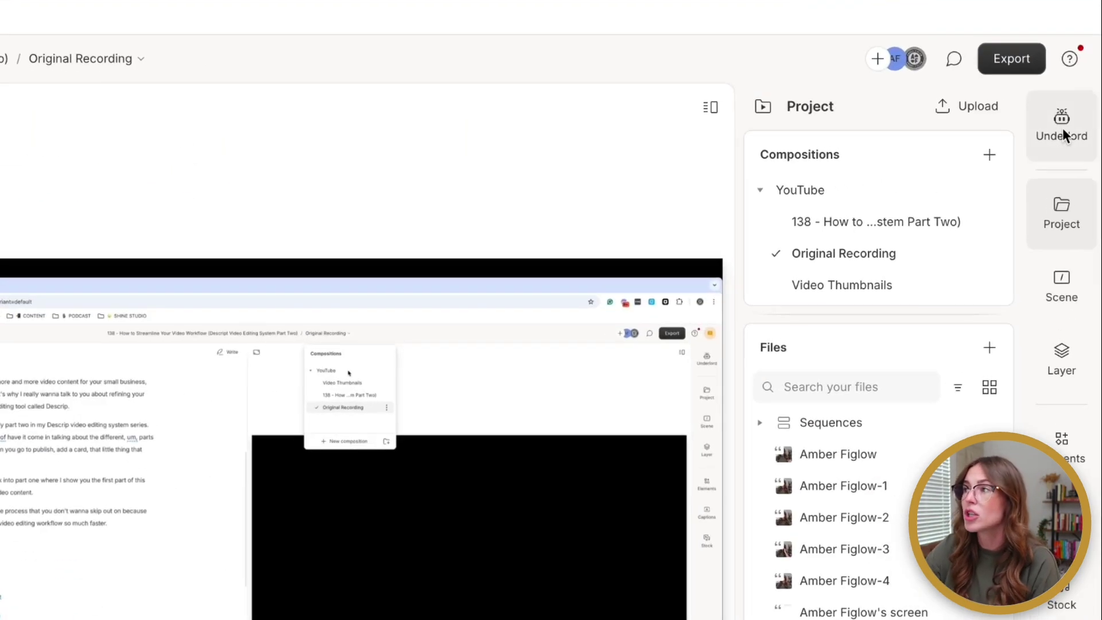
- Run Underlord's Shorten word gaps tool, finding 69 pauses over 0.2s
left_click(1099, 98)
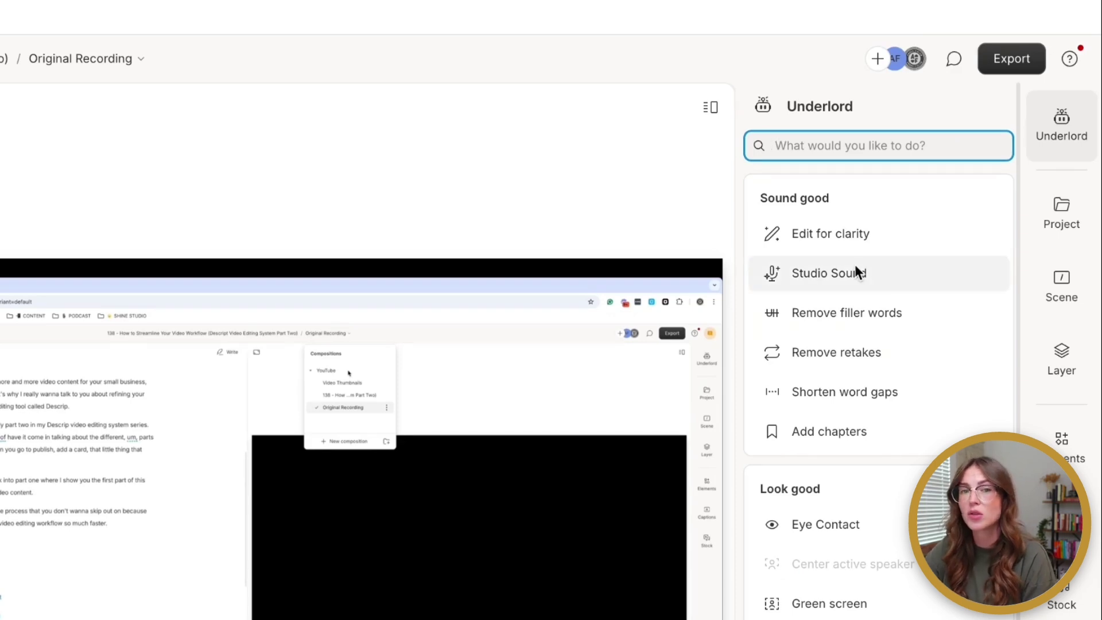
mouse_move(855, 267)
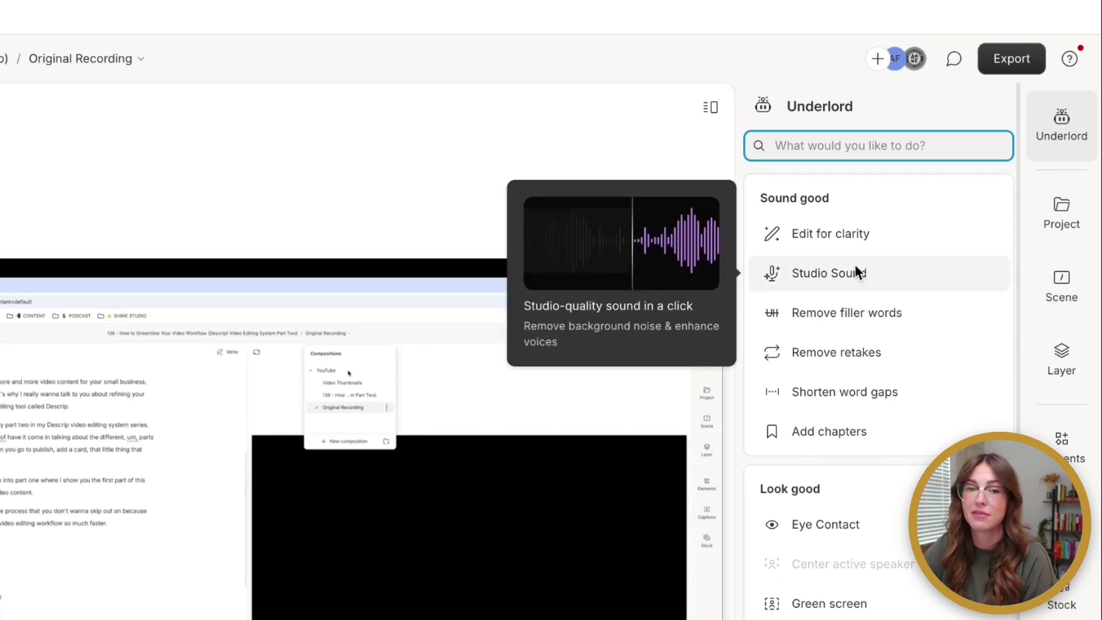
mouse_move(972, 241)
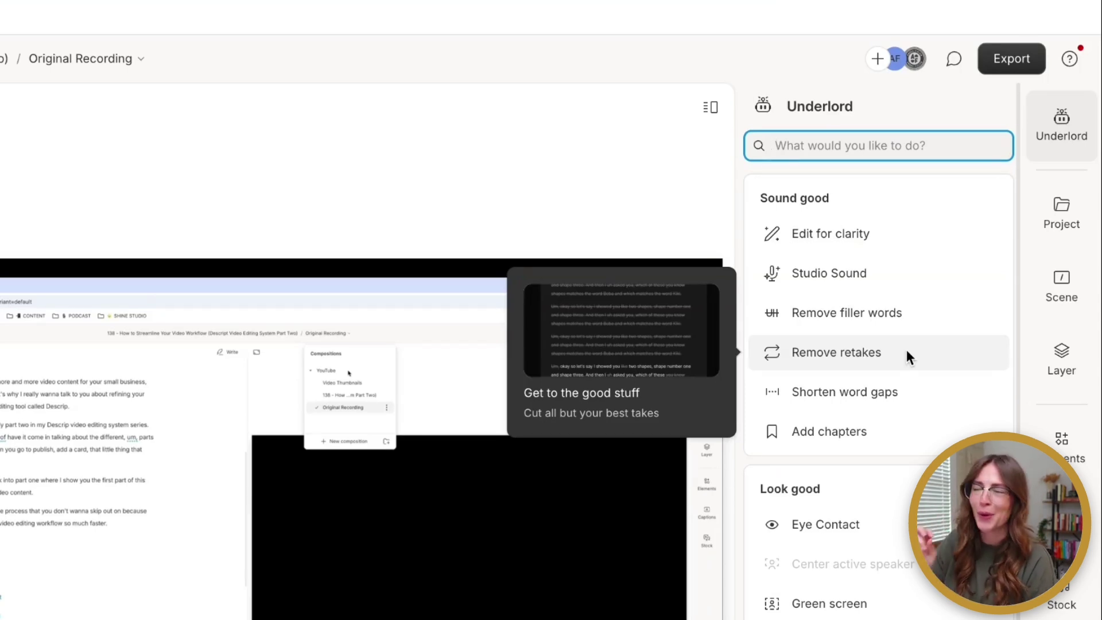
left_click(897, 390)
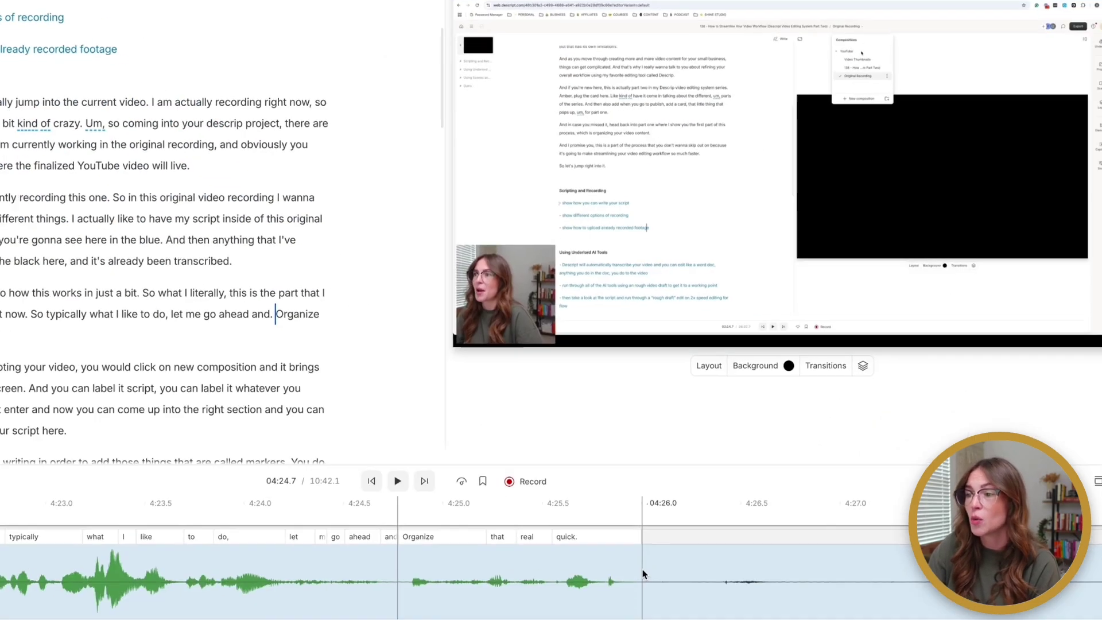
- Apply 'Shorten all' to cut the 69 gaps to 0.1 seconds, then close the finder
scroll(642, 573, "down", 3)
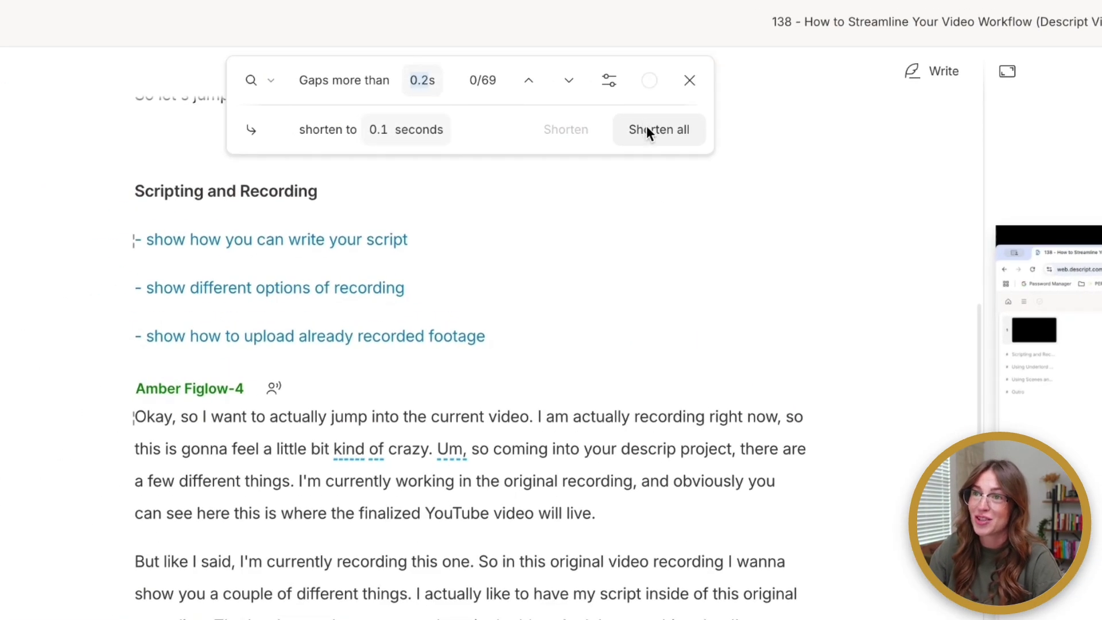
left_click(646, 127)
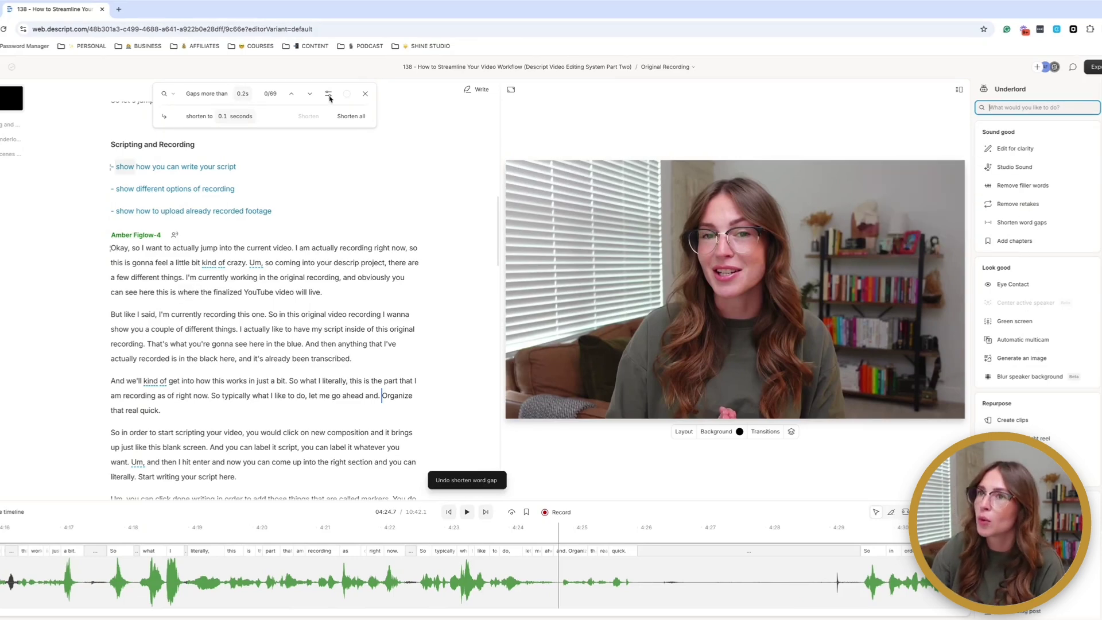
left_click(365, 94)
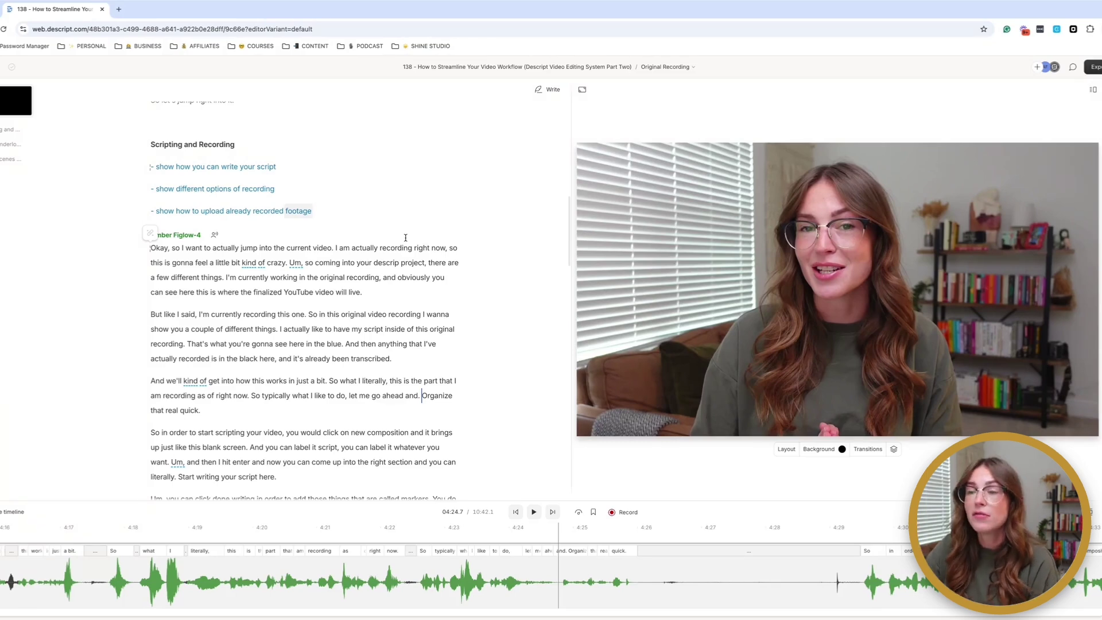
- Cut the paragraph about starting to script, then undo the cut to restore it
scroll(292, 353, "down", 5)
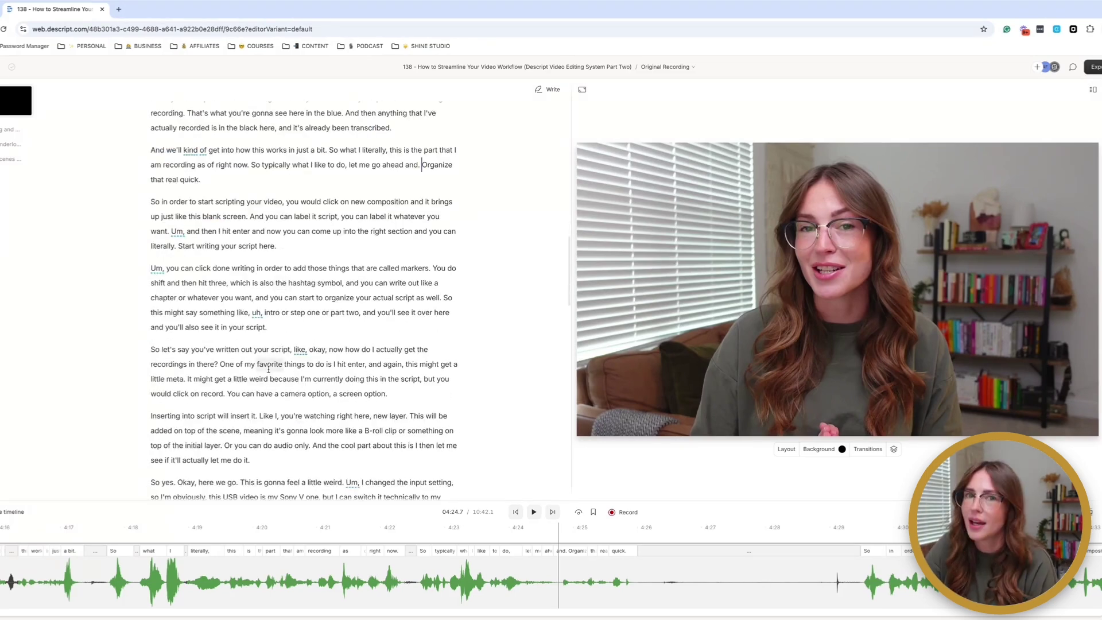
triple_click(297, 247)
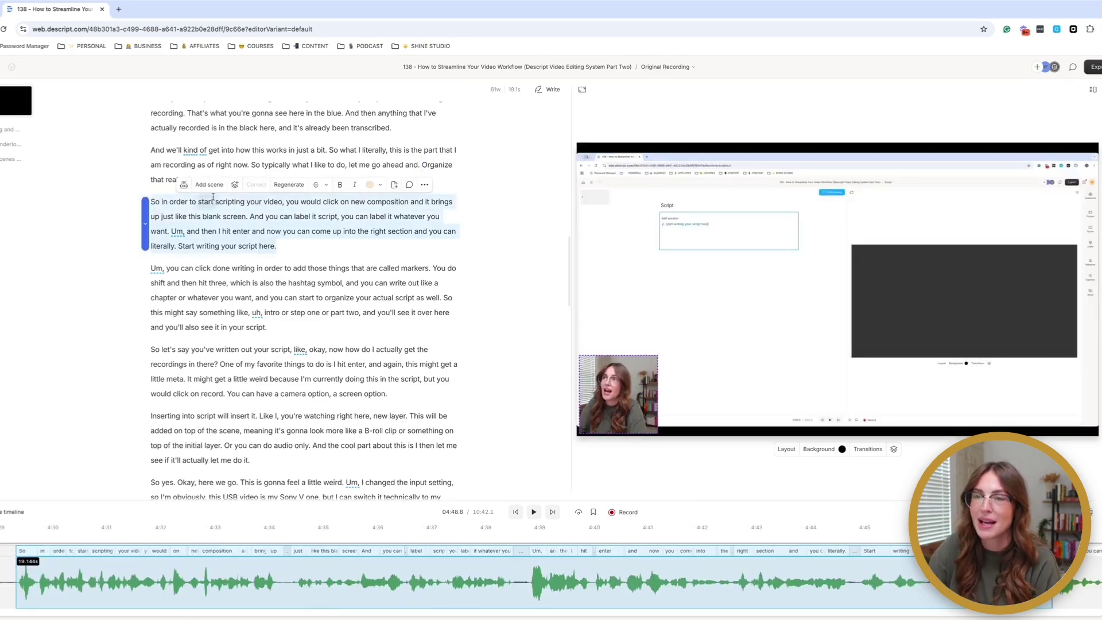
left_click(317, 184)
scroll(298, 344, "down", 2)
left_click_drag(298, 409, 234, 401)
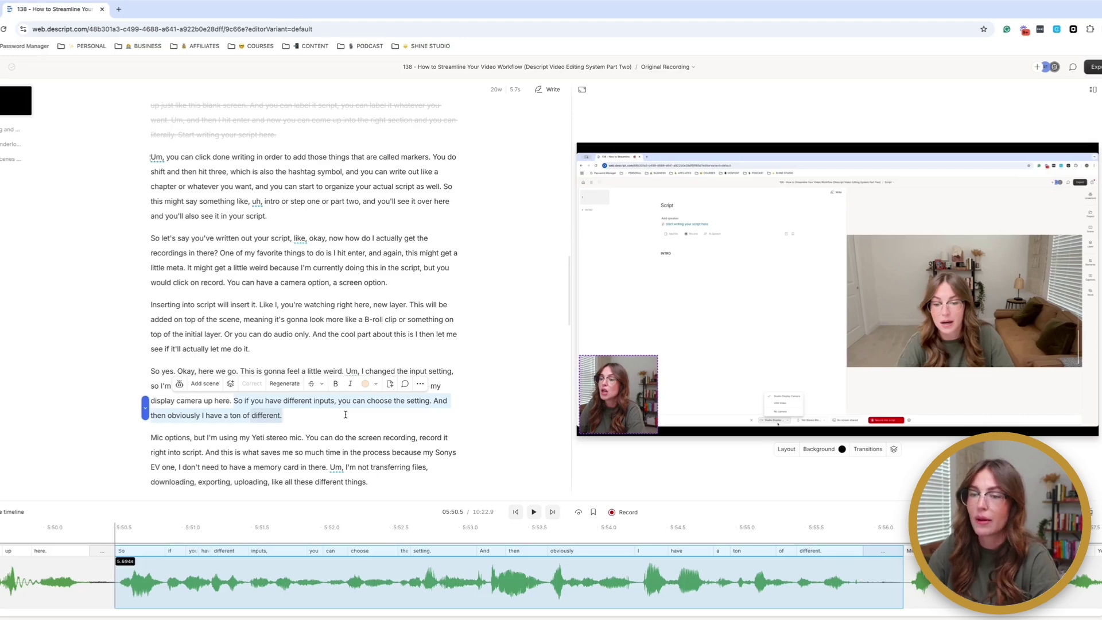
key("ctrl+z")
scroll(297, 252, "up", 2)
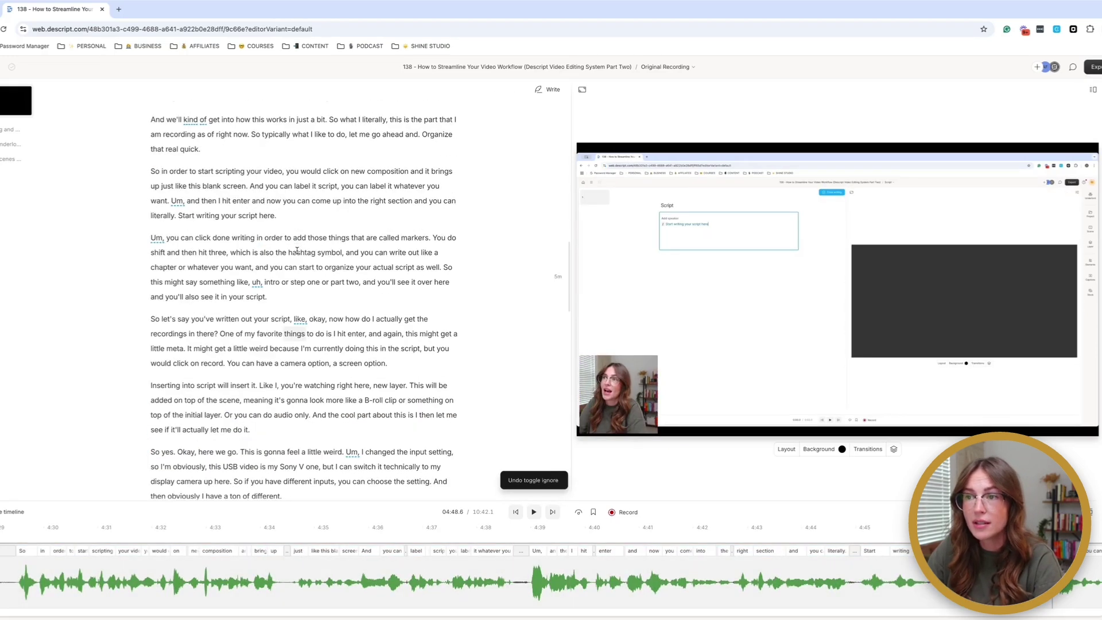
- Play the recording at 2x speed and move playback to the promise sentence
left_click(577, 511)
left_click(626, 527)
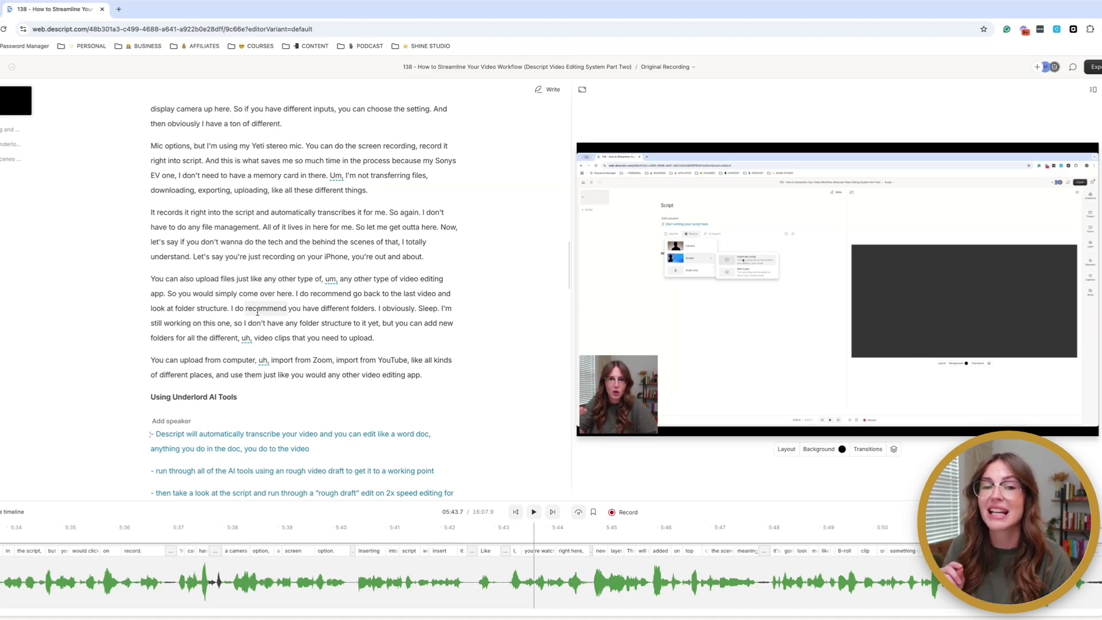
left_click(190, 213)
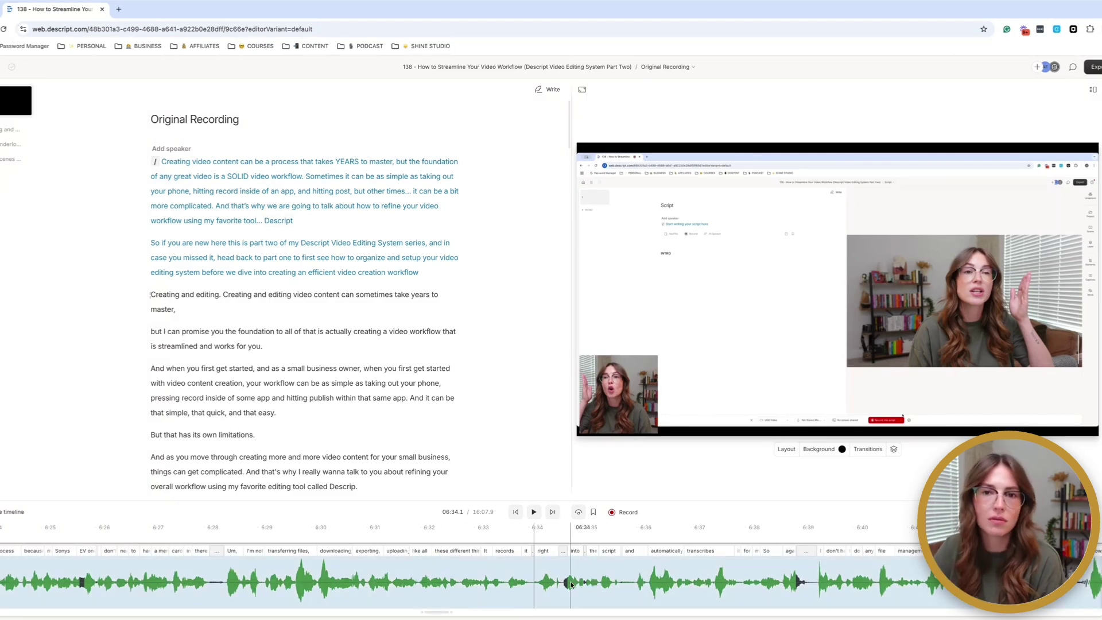
left_click(261, 347)
- Select the sentence from 'promise' to 'works for you', clear it, and select the first scene
left_click_drag(260, 347, 202, 337)
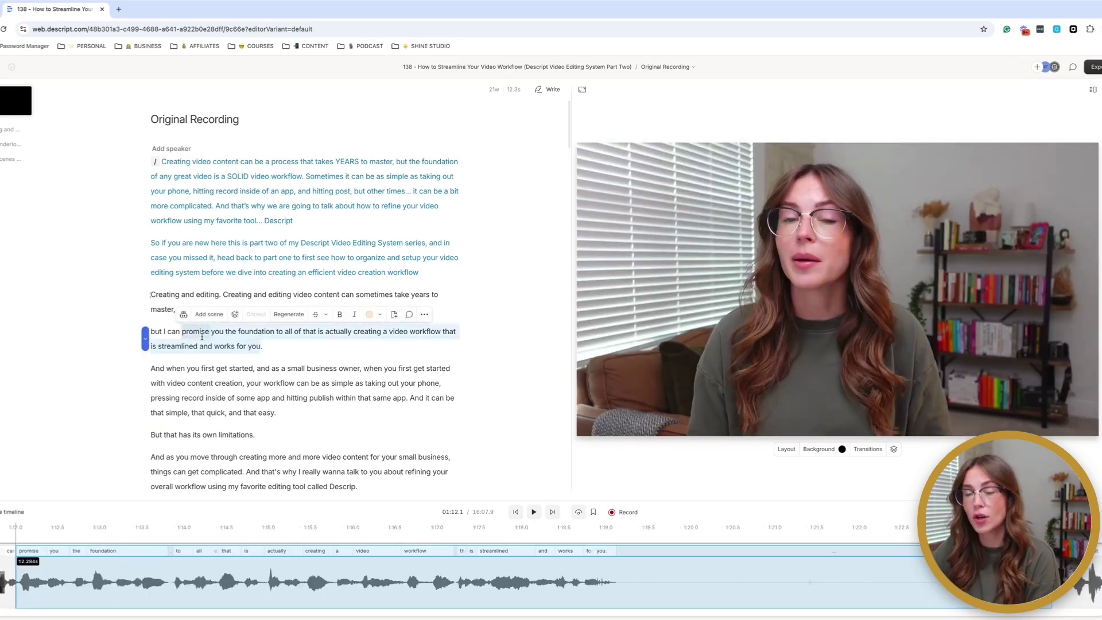
left_click(201, 337)
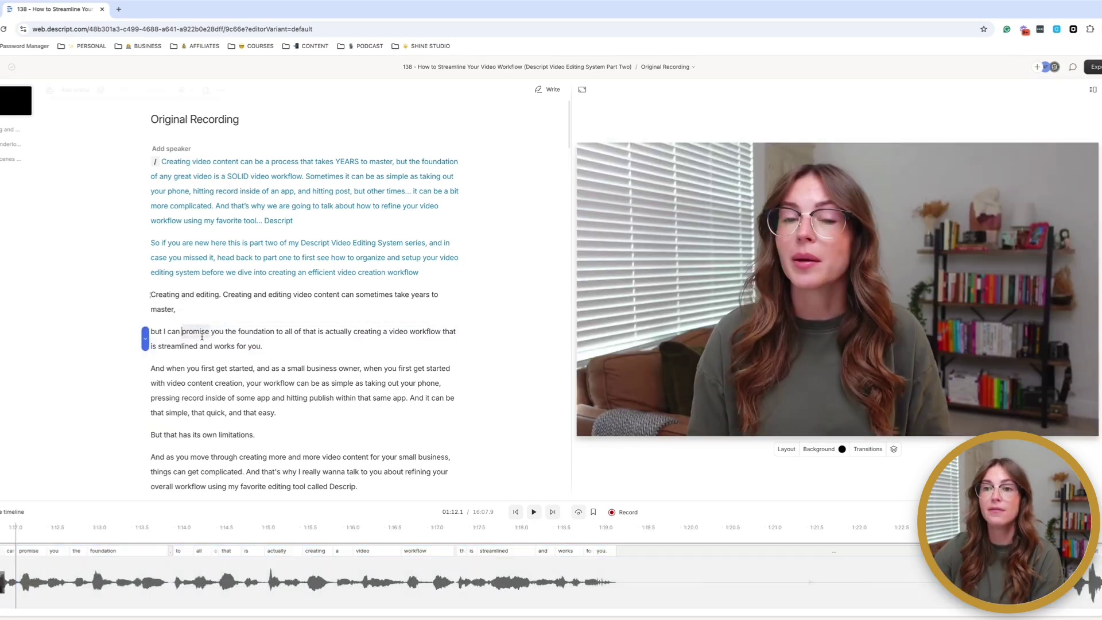
left_click(155, 164)
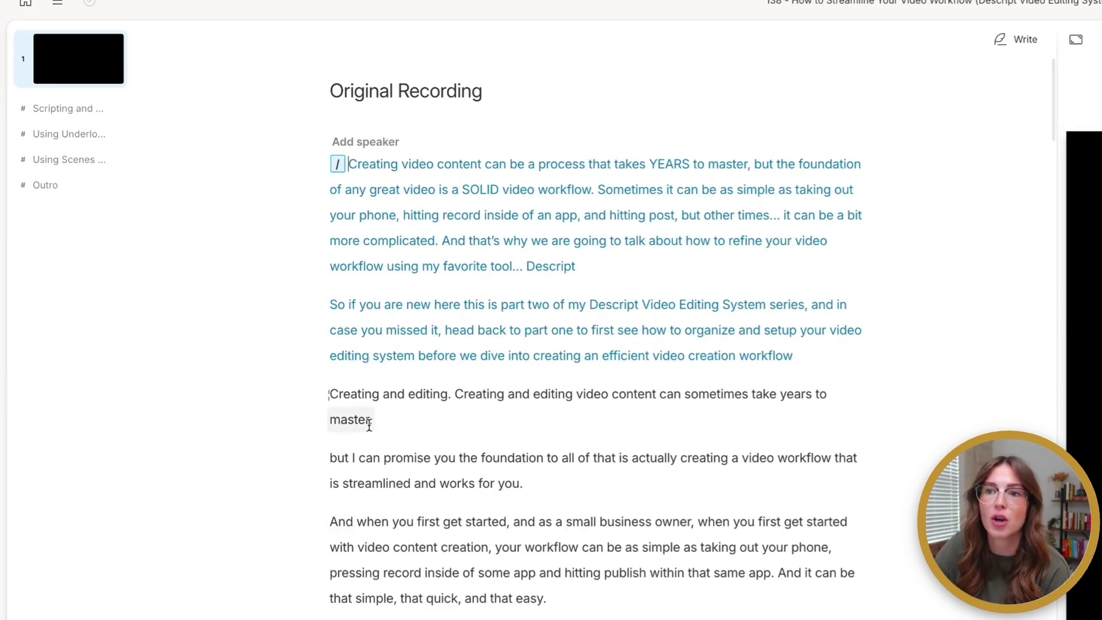
- Insert '/' scene breaks before 'Creating and editing' and right after 'master,'
left_click(330, 395)
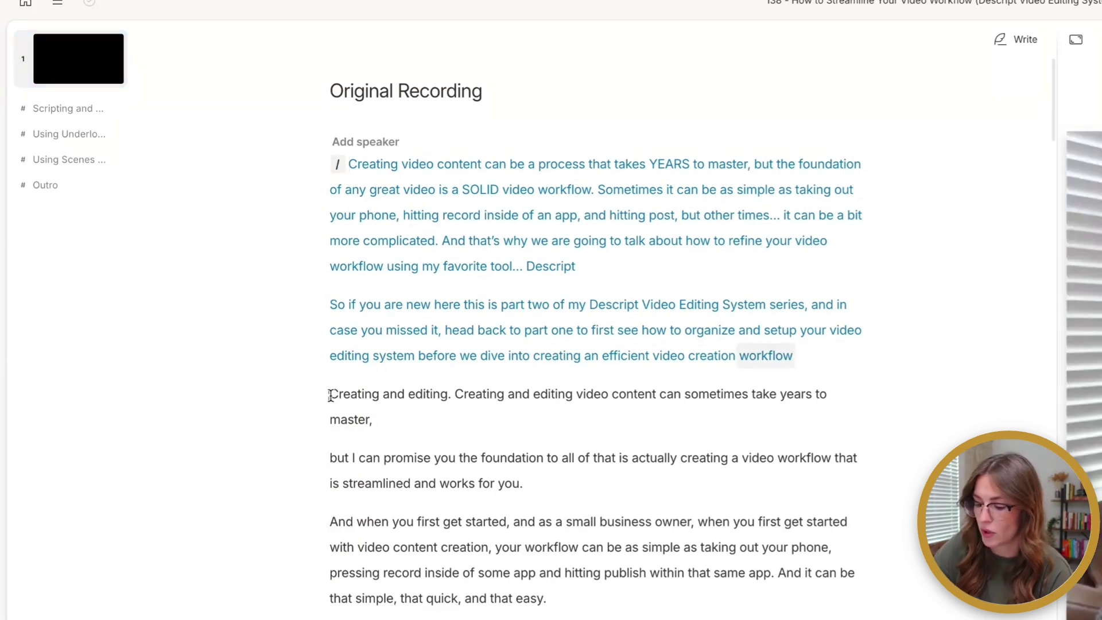
type("/")
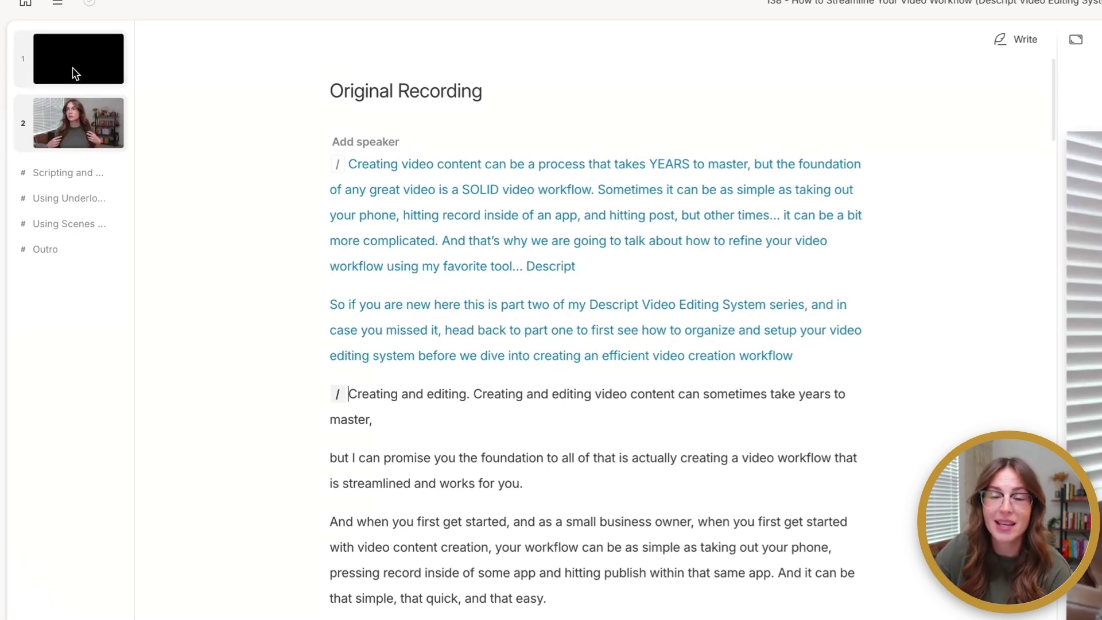
left_click(378, 415)
type("/")
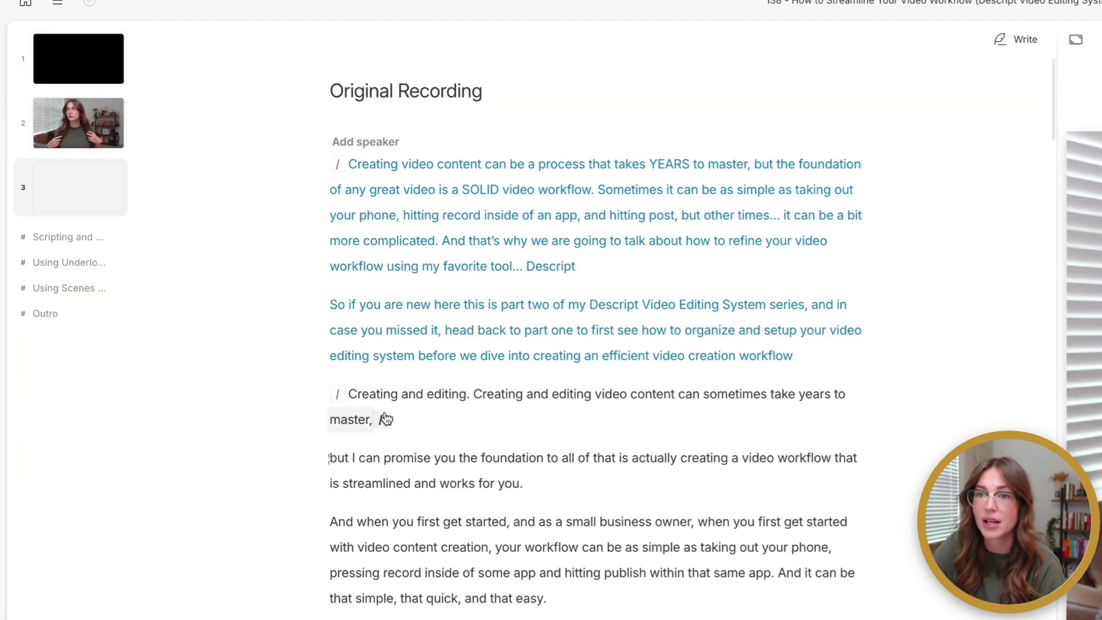
- Select the new second scene's text, then the third scene's paragraph at 'but'
left_click_drag(349, 394, 374, 425)
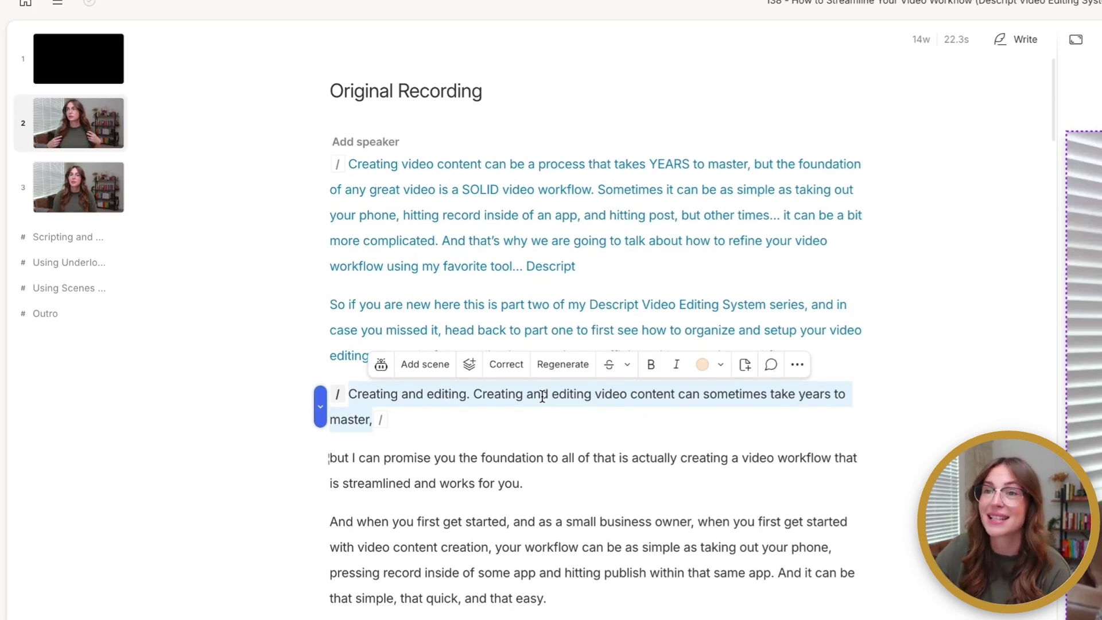
left_click(531, 470)
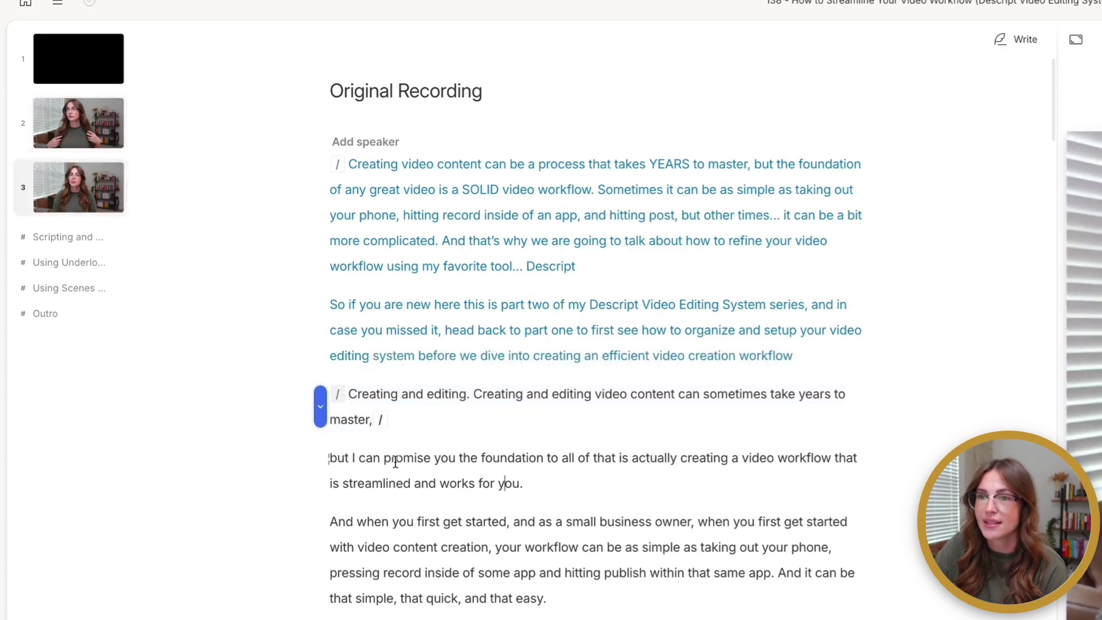
left_click(333, 456)
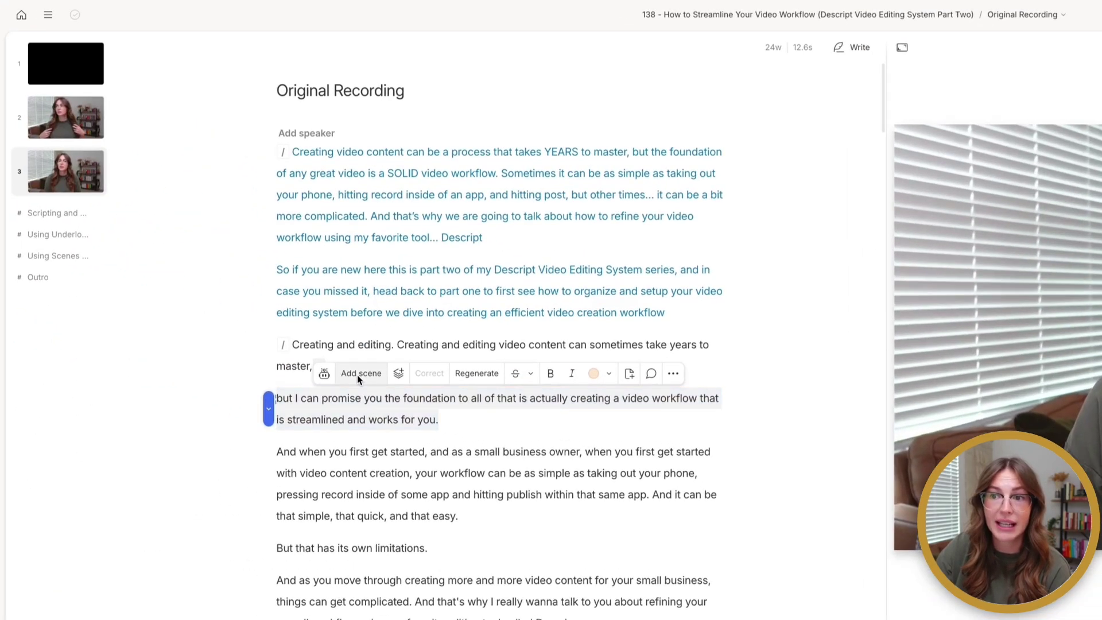
- Apply a layout from the current pack to a scene
left_click(72, 296)
scroll(508, 352, "down", 5)
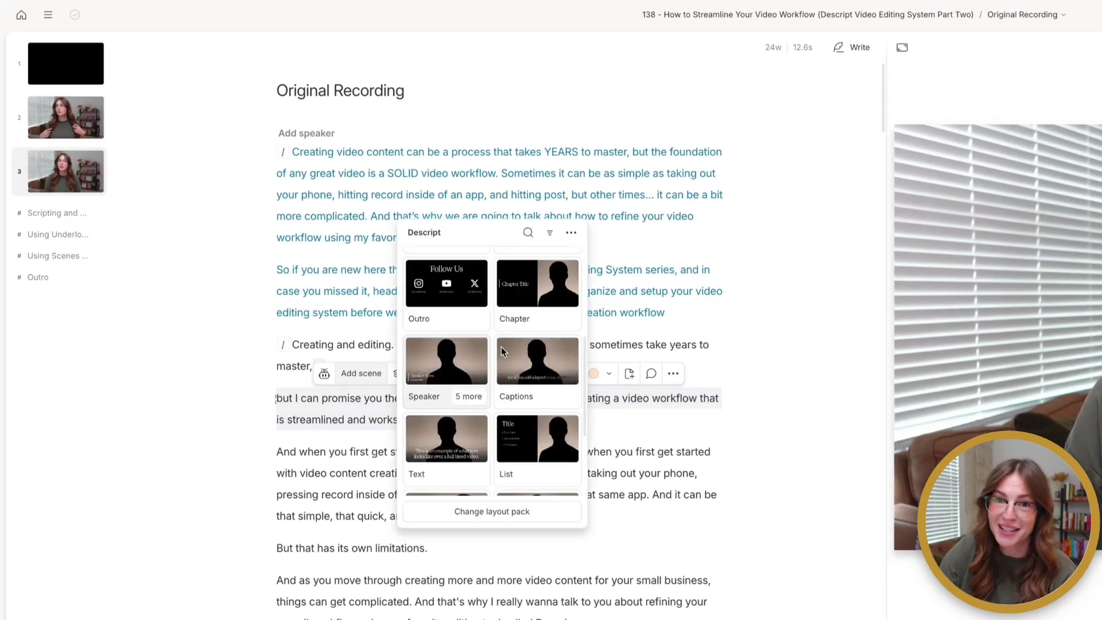
left_click(298, 378)
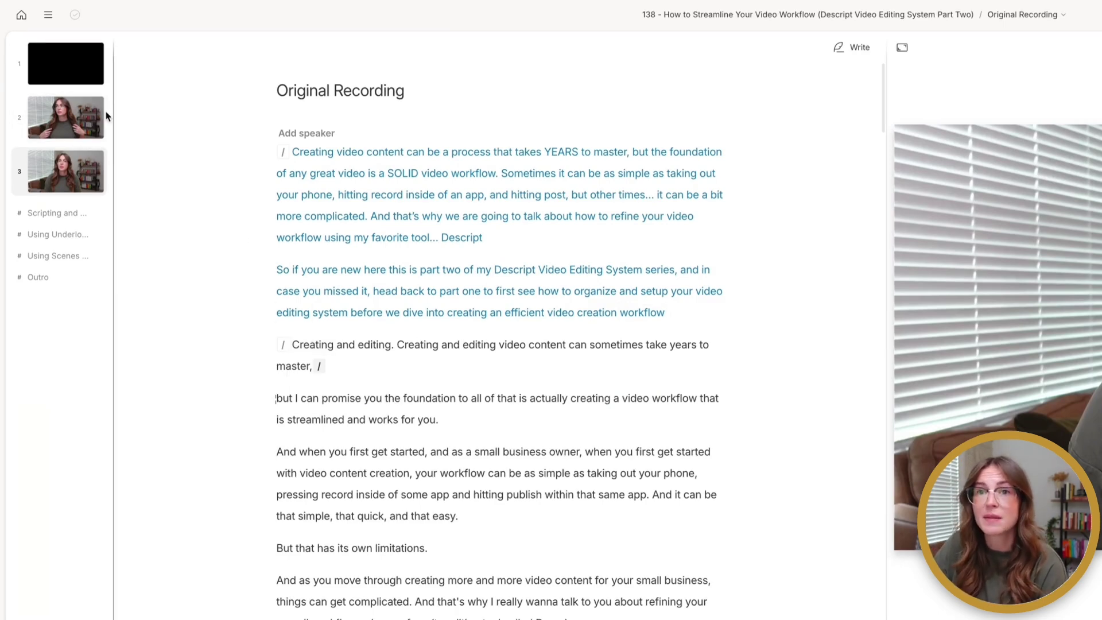
- From the 'Creating and editing' scene's properties, browse the gallery of other layout packs
left_click(305, 343)
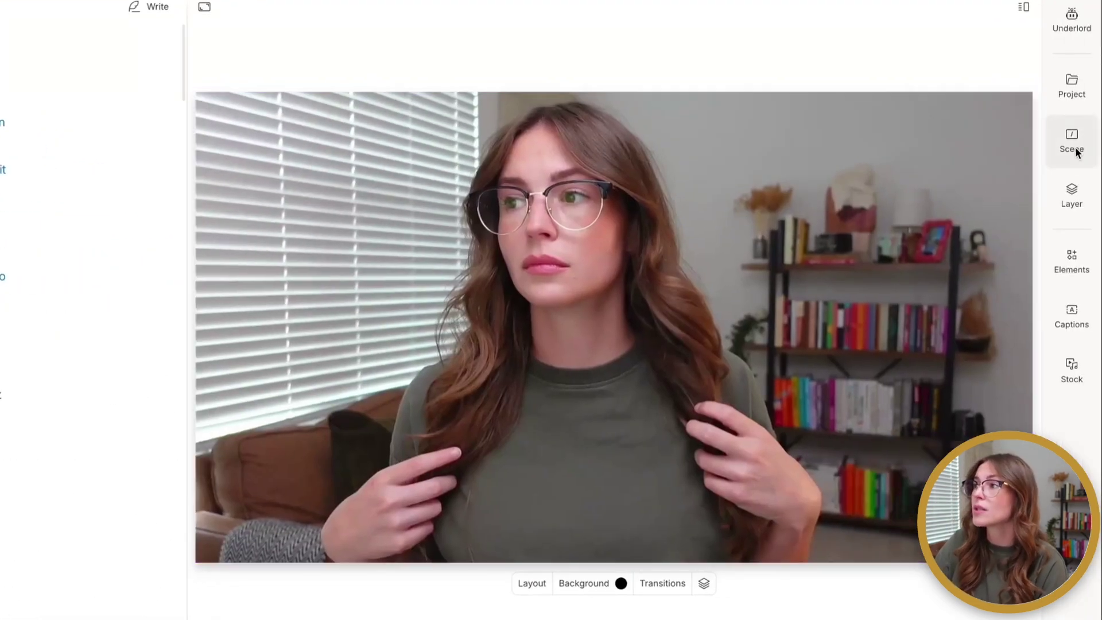
left_click(1097, 148)
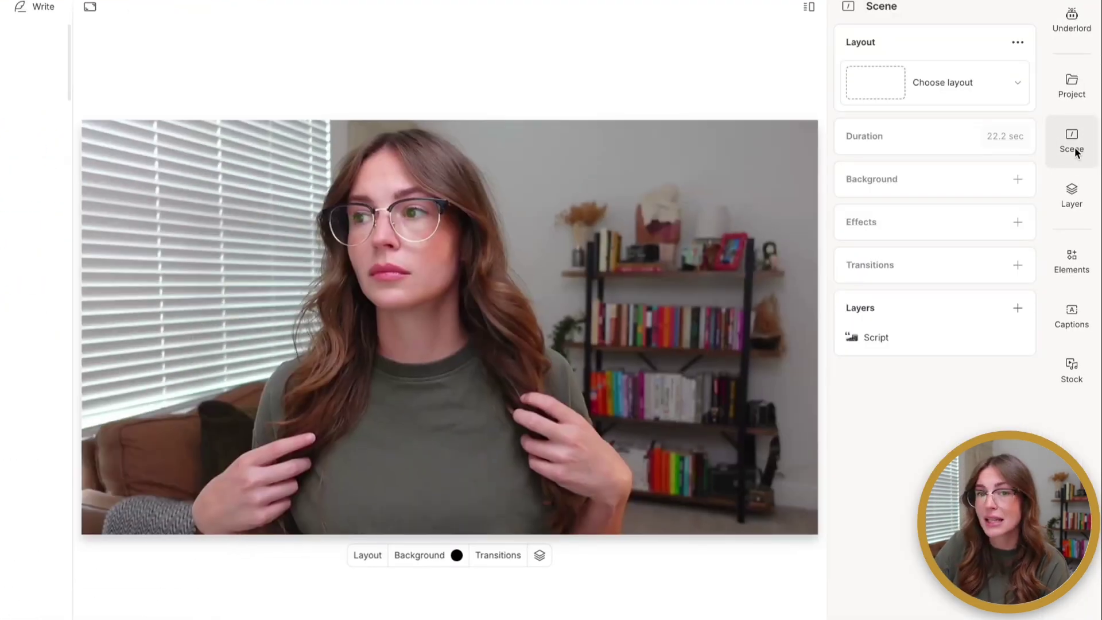
left_click(1014, 81)
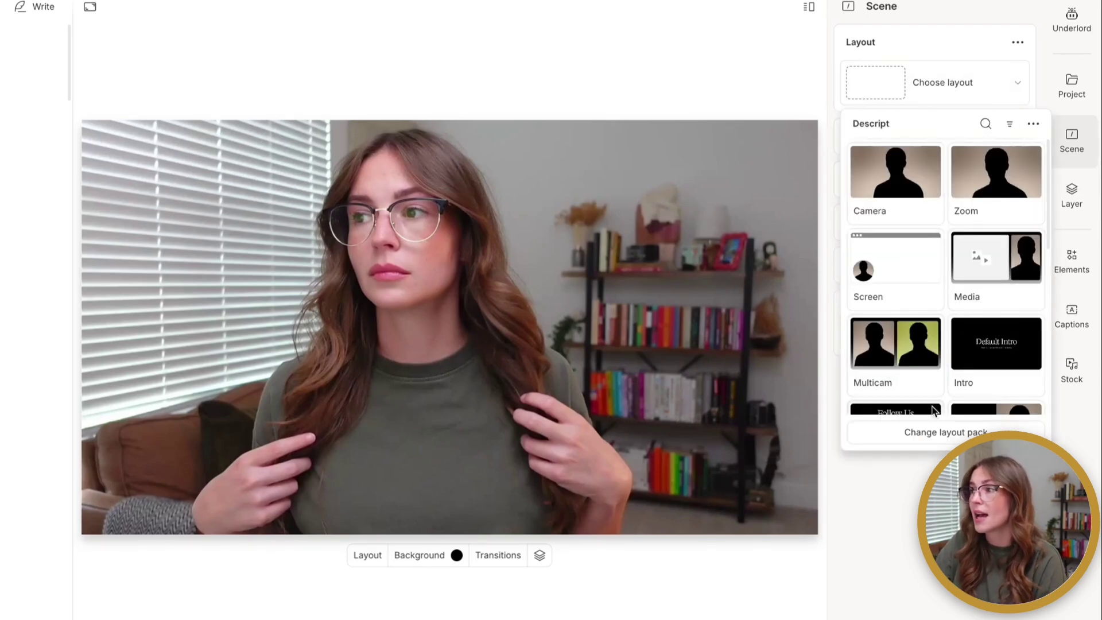
left_click(934, 432)
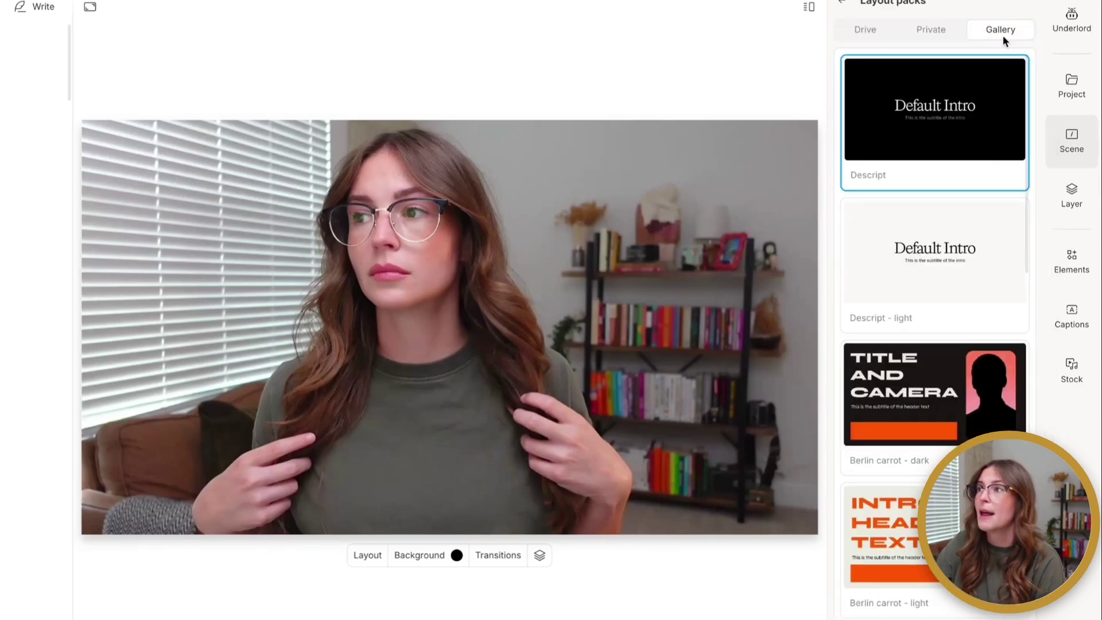
scroll(977, 411, "down", 1)
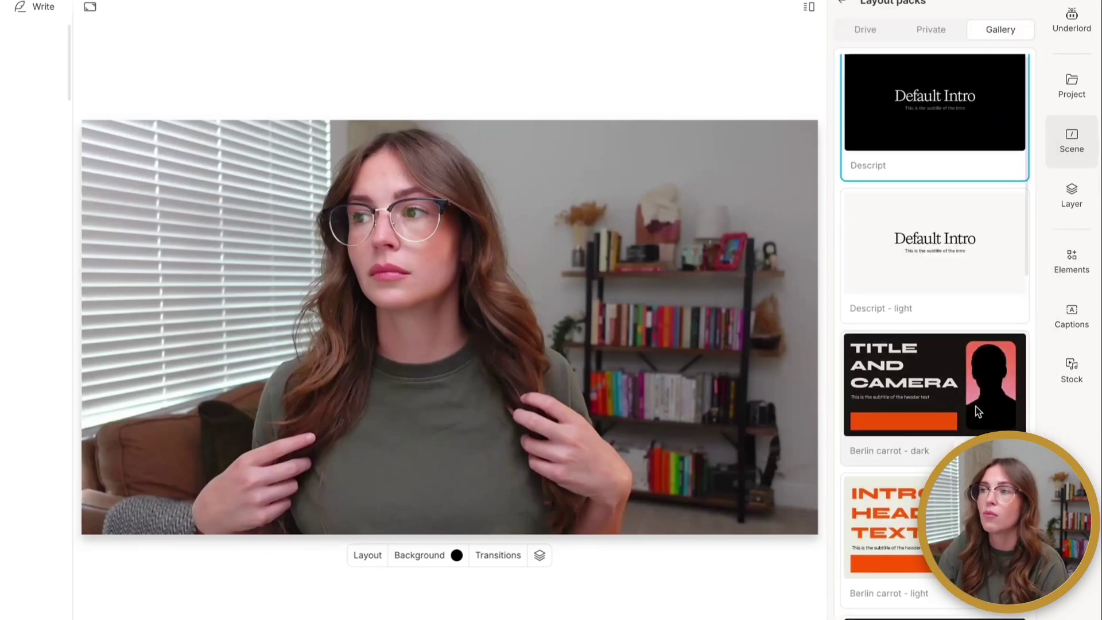
scroll(978, 411, "down", 2)
scroll(976, 405, "down", 5)
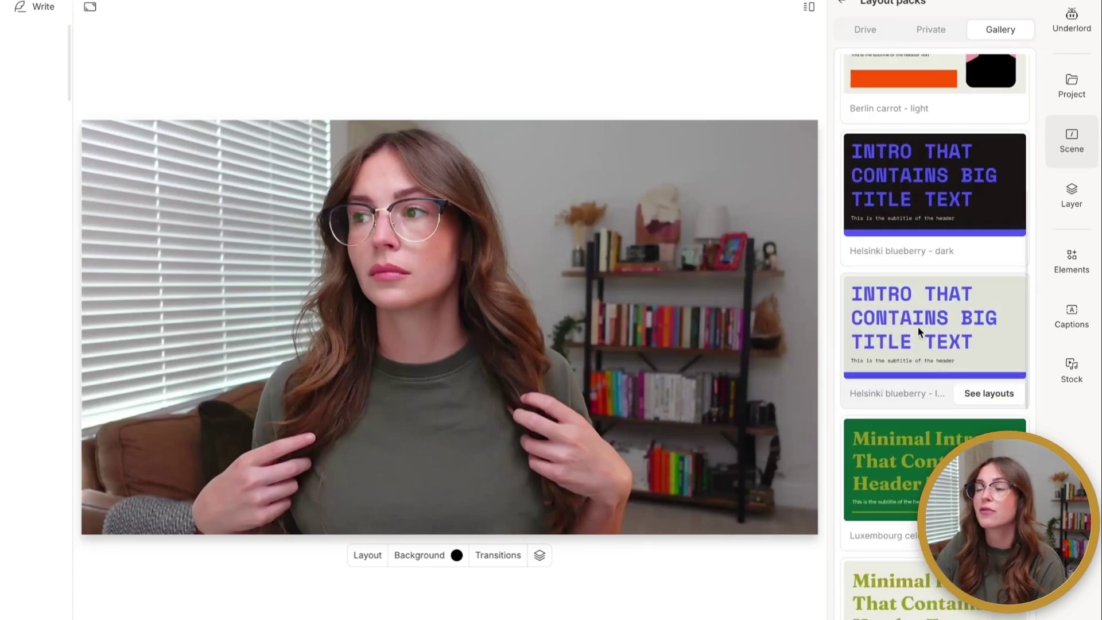
scroll(907, 613, "down", 10)
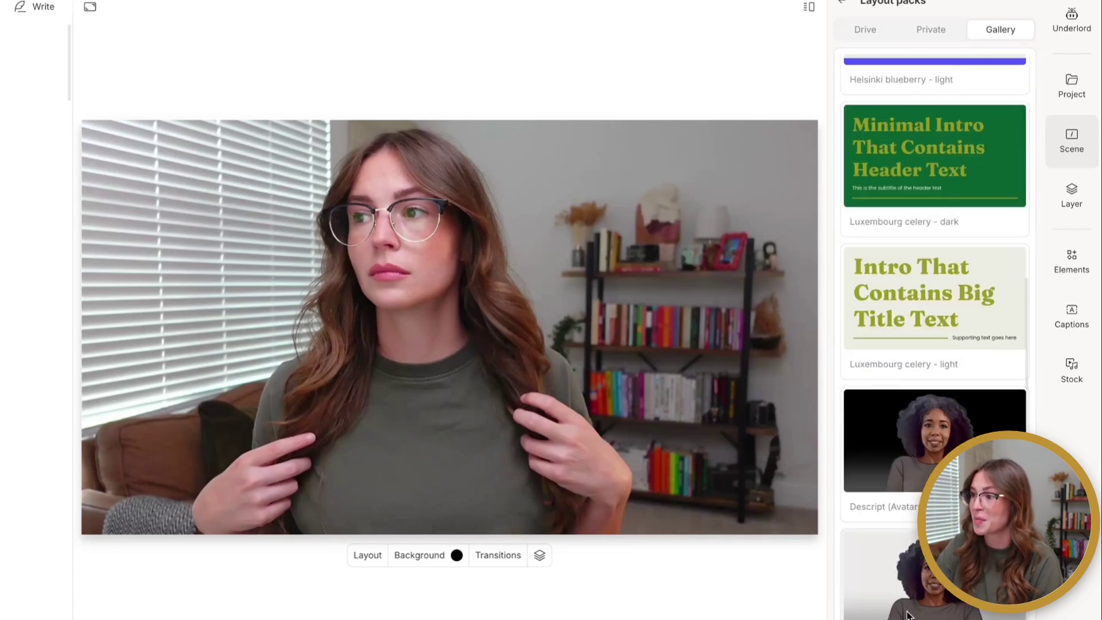
scroll(907, 613, "down", 5)
scroll(907, 614, "up", 10)
scroll(907, 613, "up", 10)
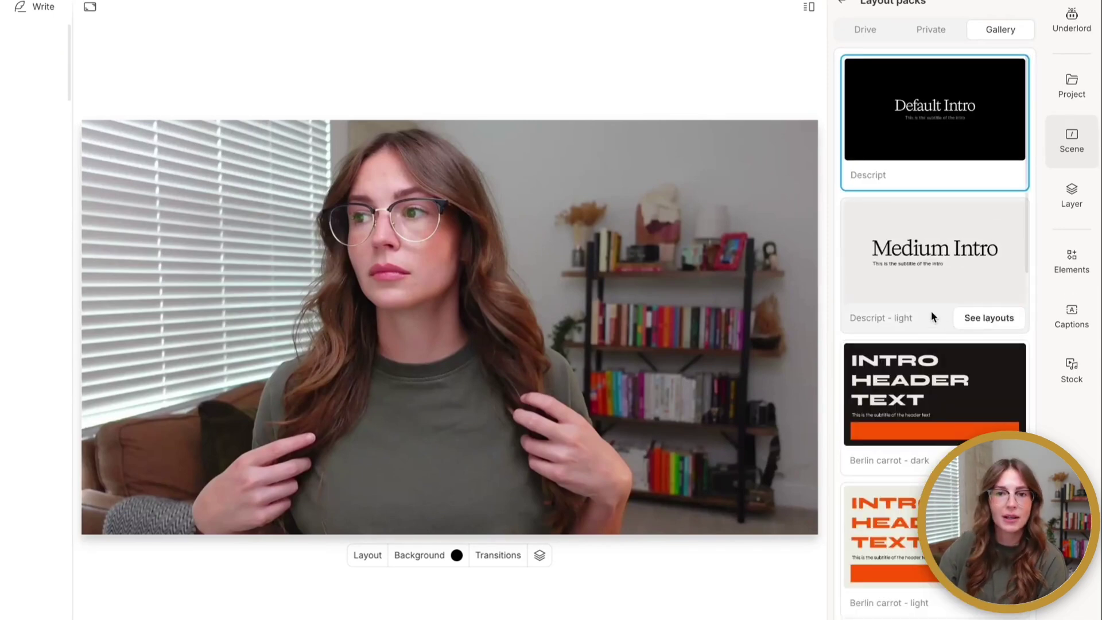
- Apply the Descript - light List Split Screen layout to the scene
left_click(994, 318)
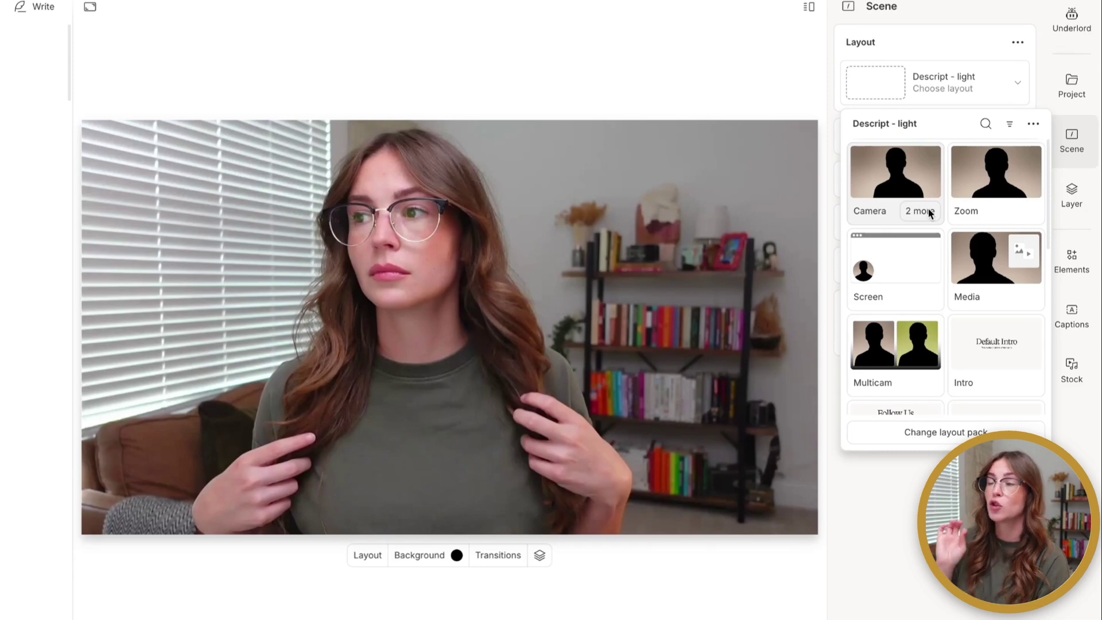
scroll(930, 213, "down", 5)
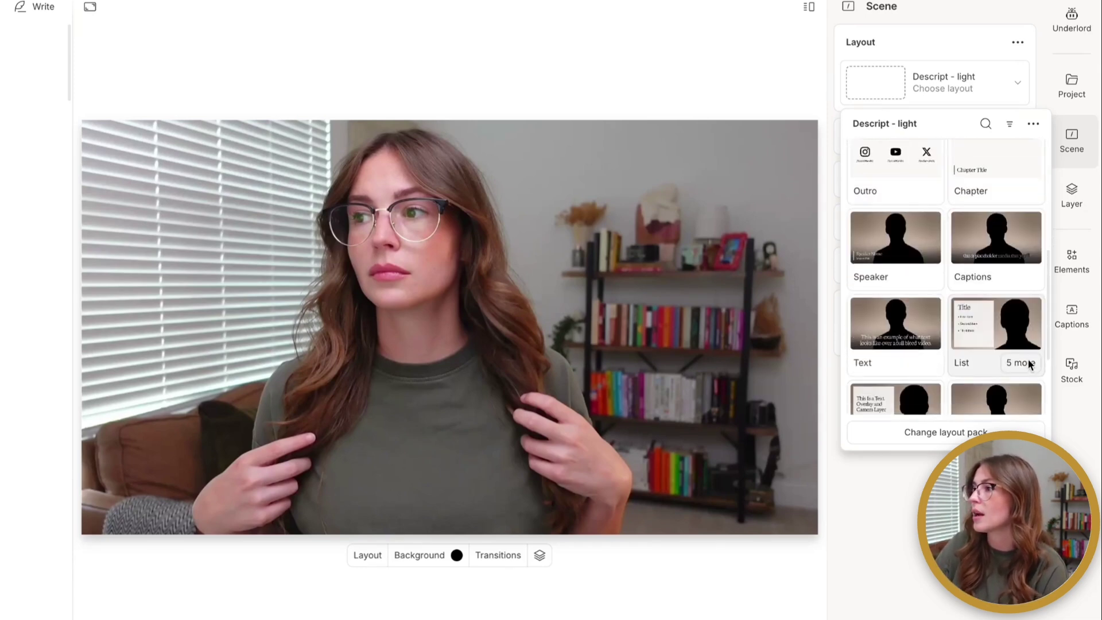
left_click(1028, 364)
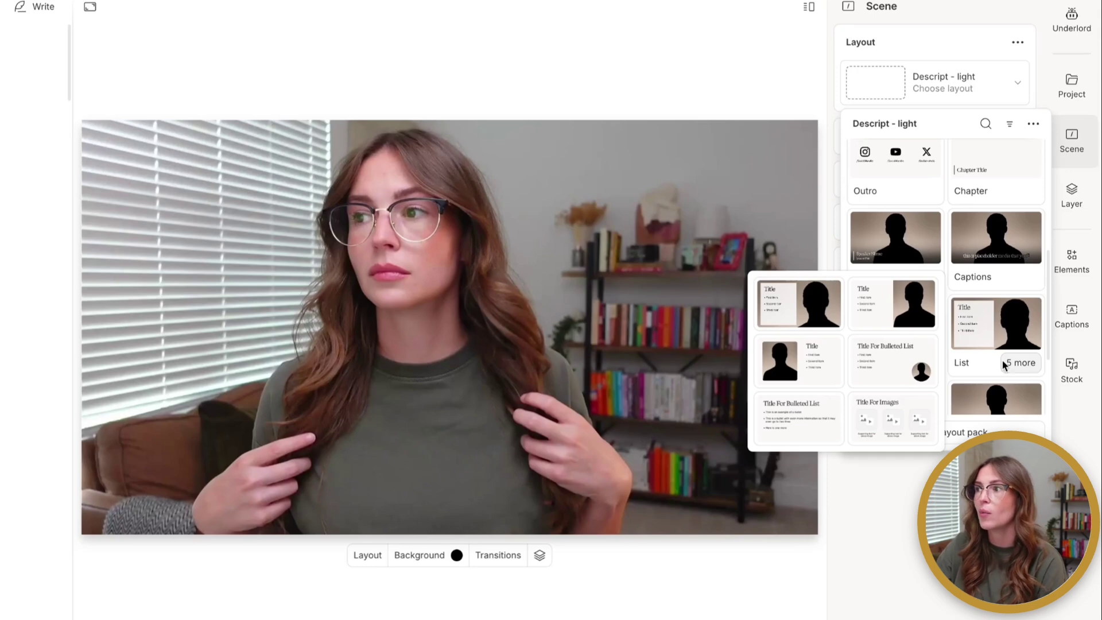
left_click(895, 310)
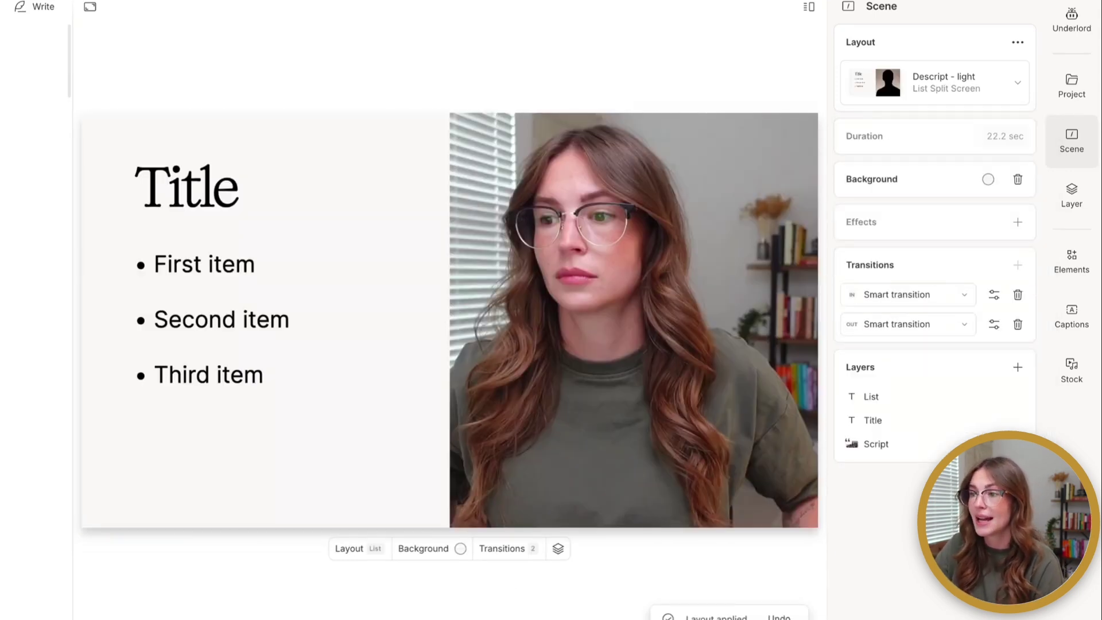
mouse_move(339, 568)
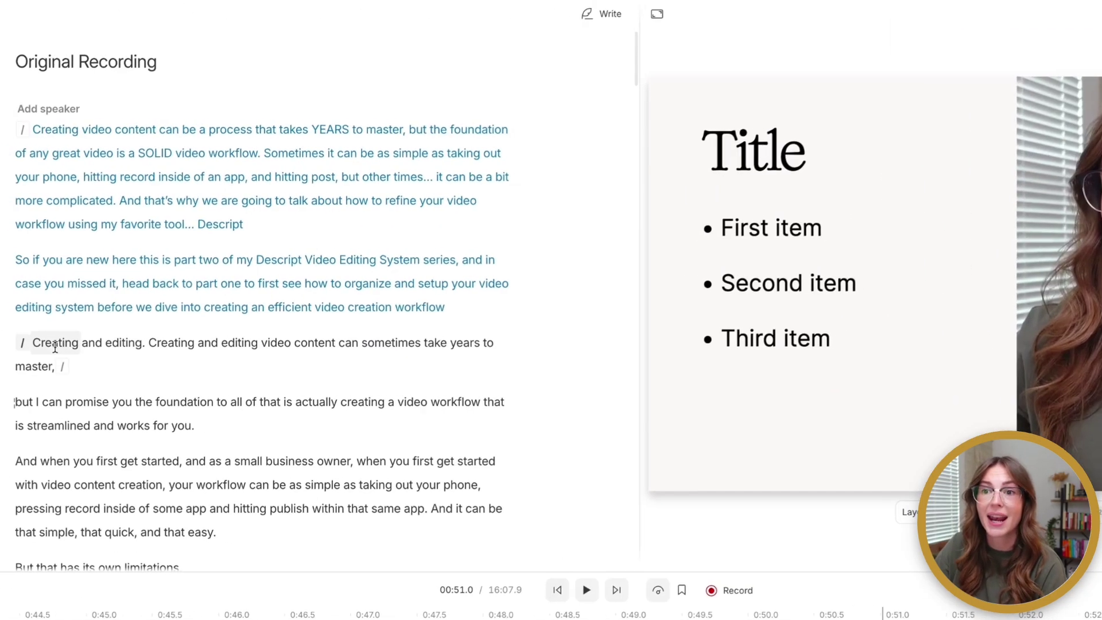
left_click(68, 343)
left_click(50, 368)
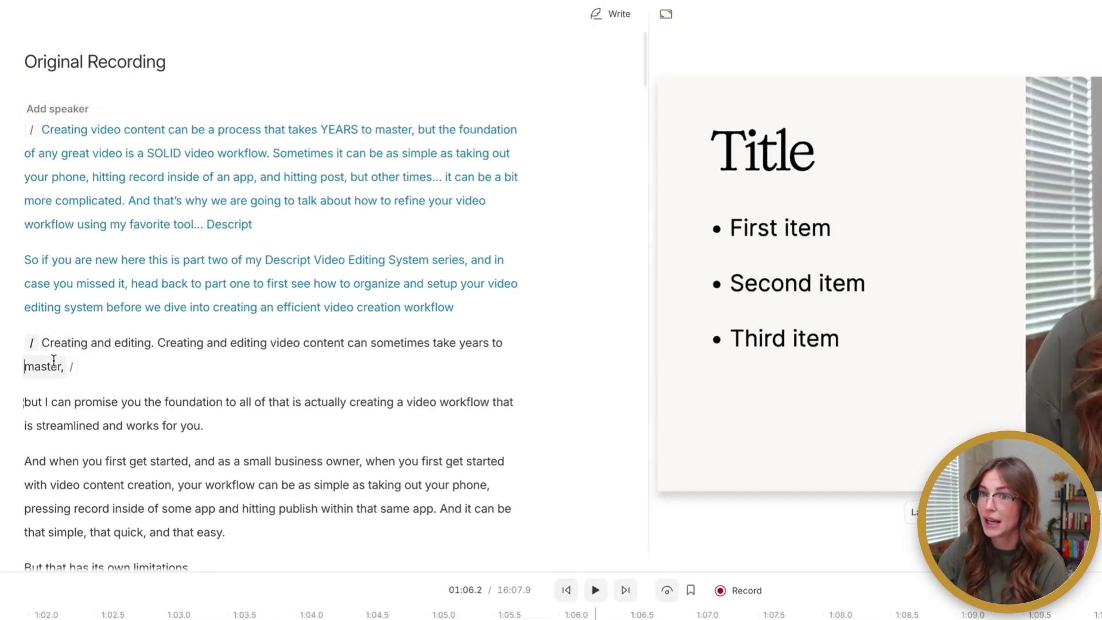
left_click(121, 403)
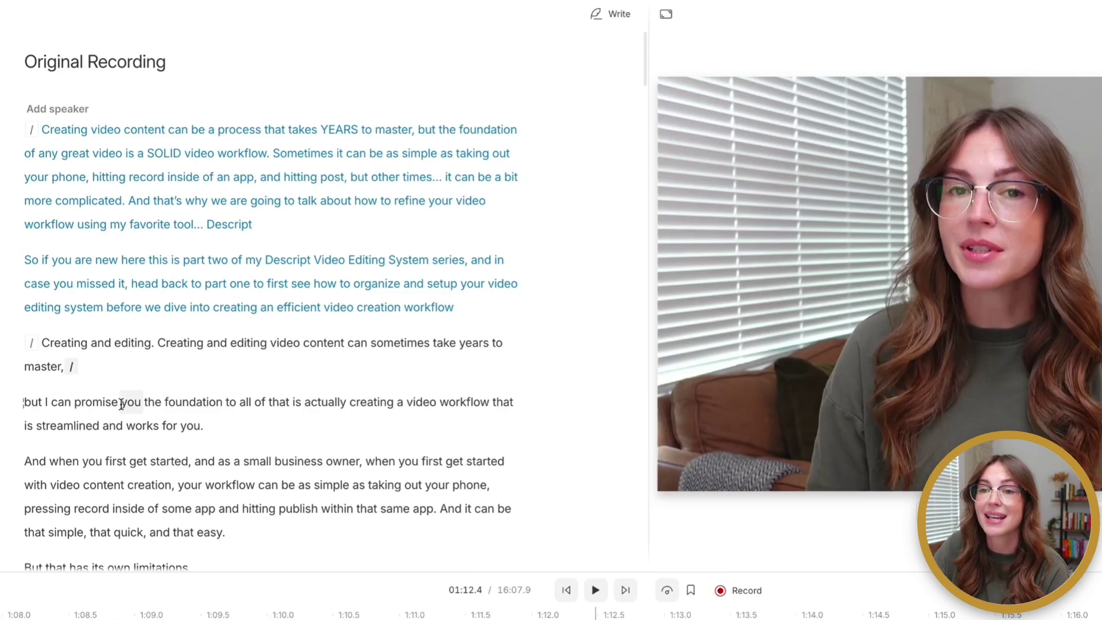
left_click(43, 340)
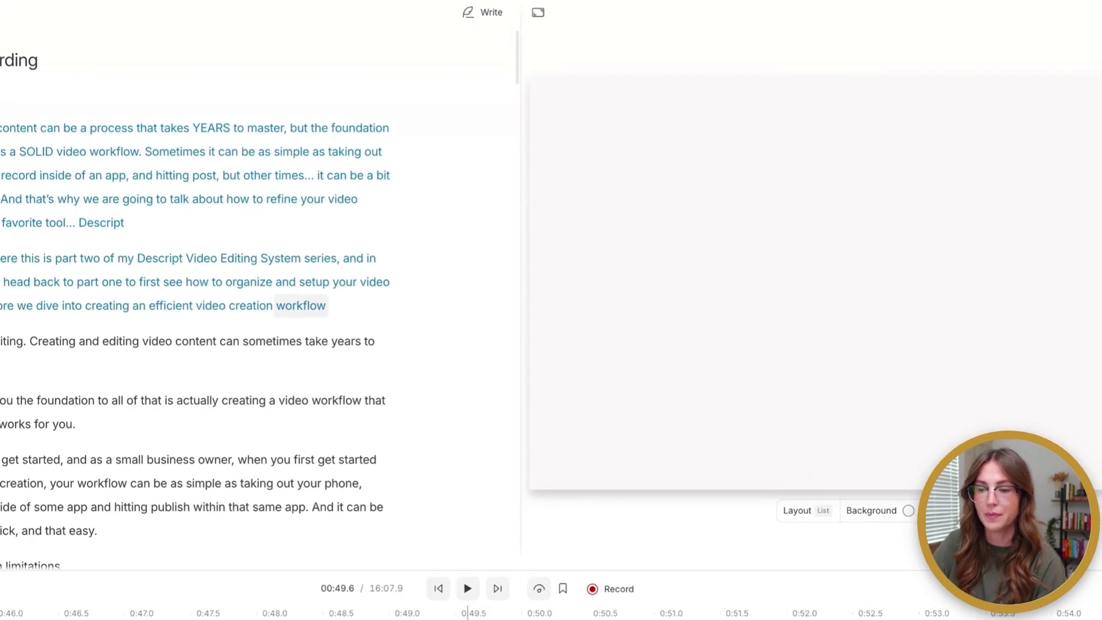
key("space")
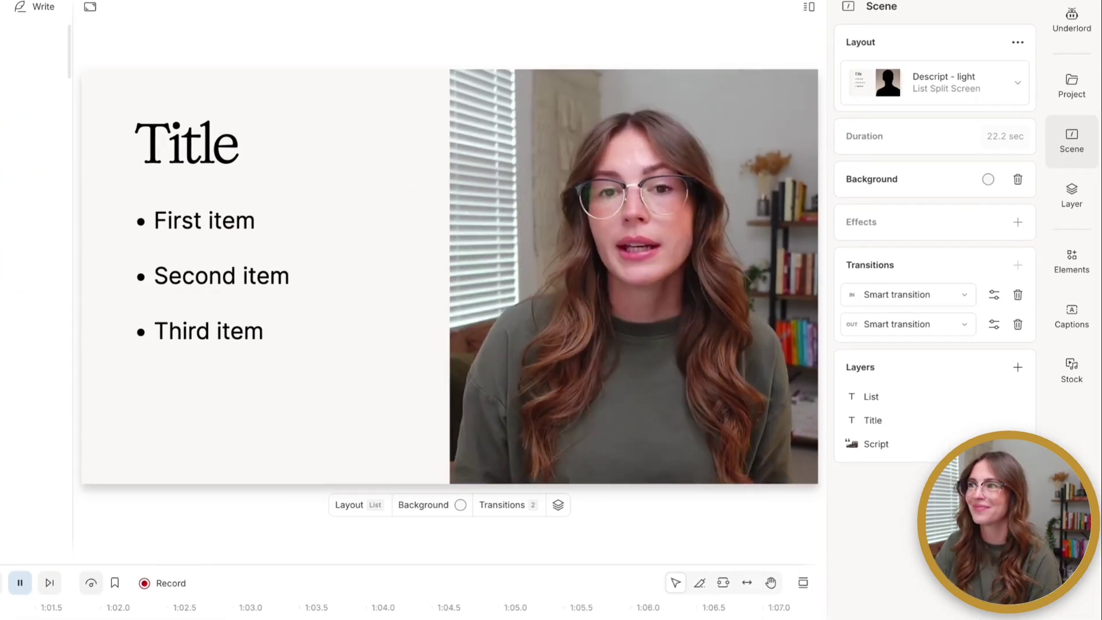
key("space")
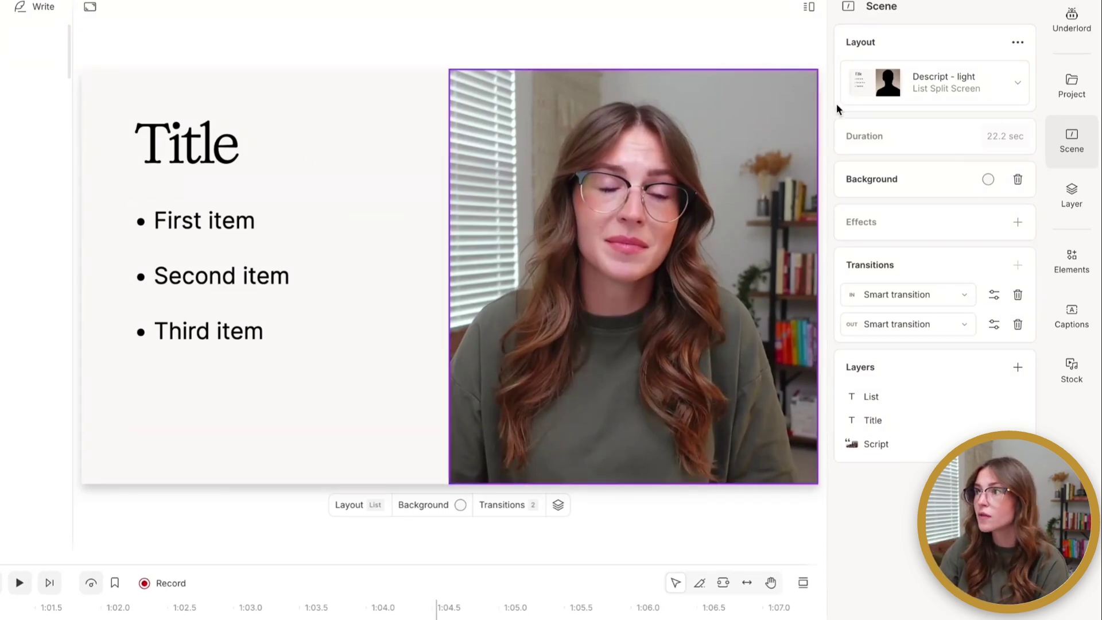
- Apply the Descript - light Paragraph Overlay layout, then view more audiogram layout variants
left_click(966, 85)
scroll(997, 349, "down", 1)
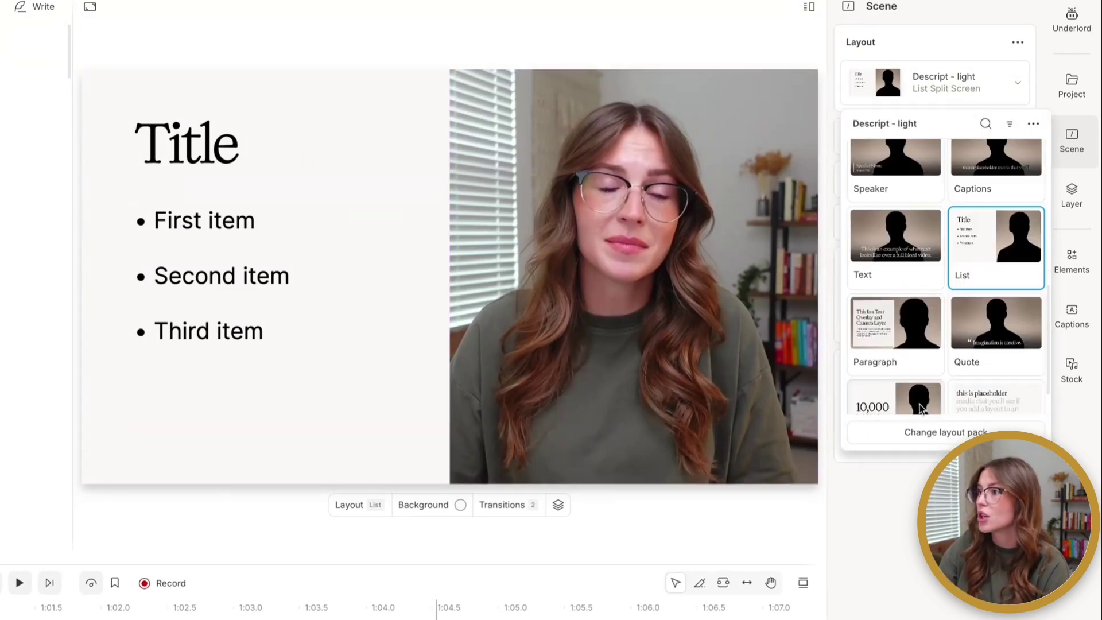
left_click(922, 364)
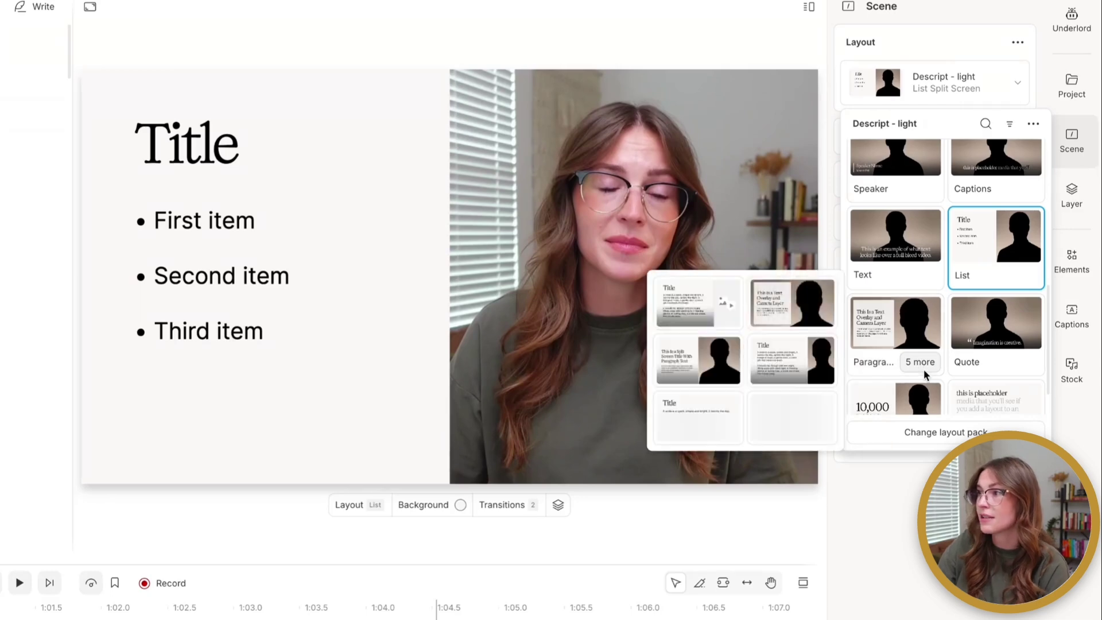
left_click(773, 318)
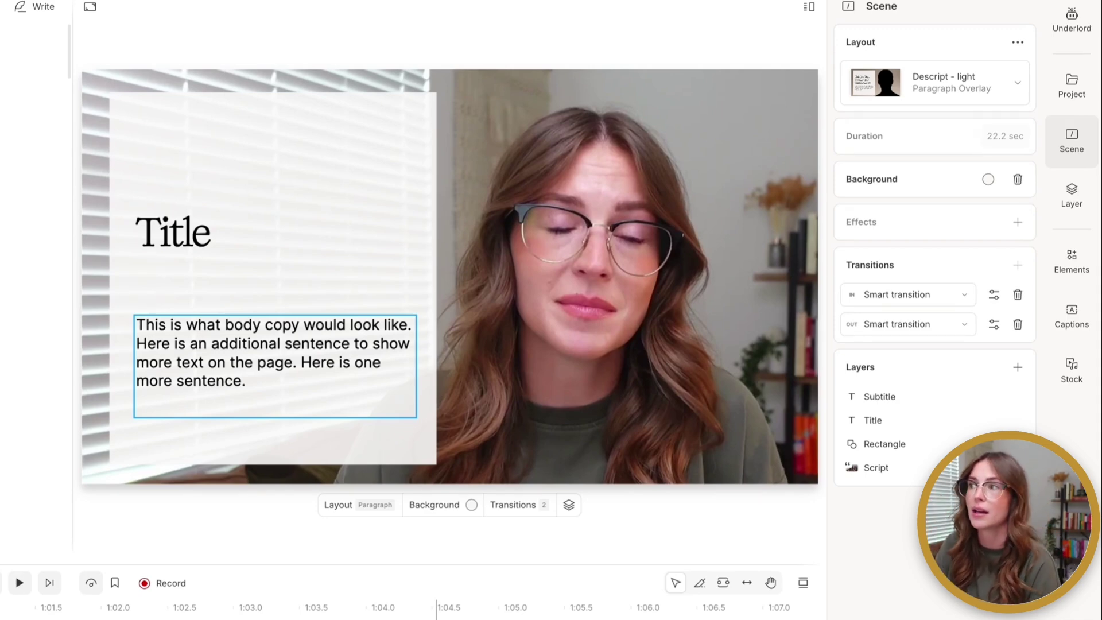
left_click(965, 88)
left_click(1008, 400)
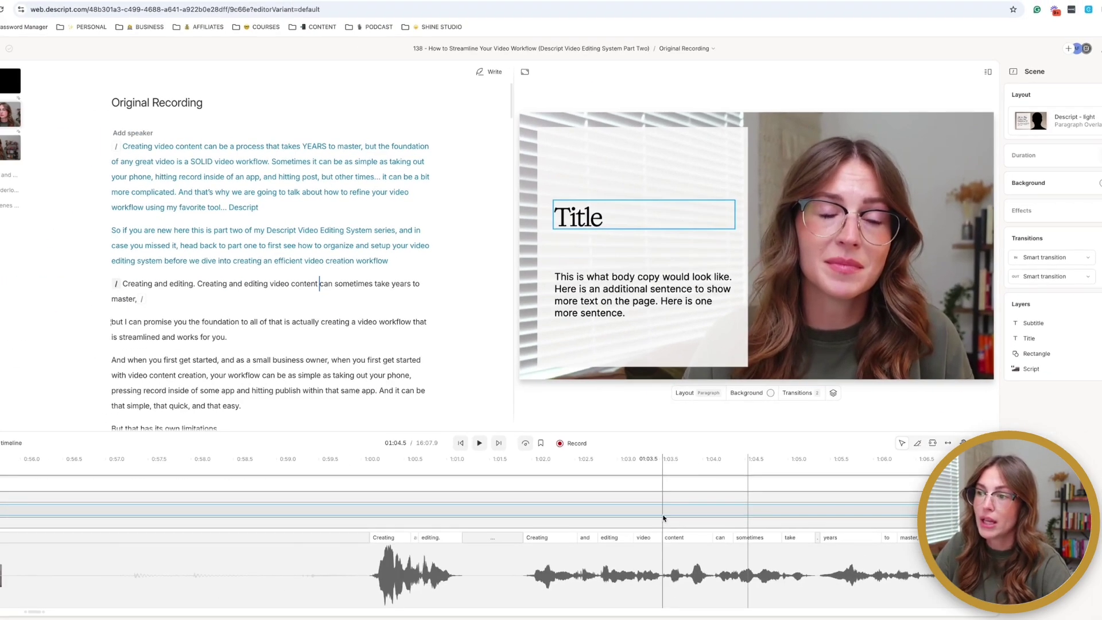
scroll(663, 519, "down", 5)
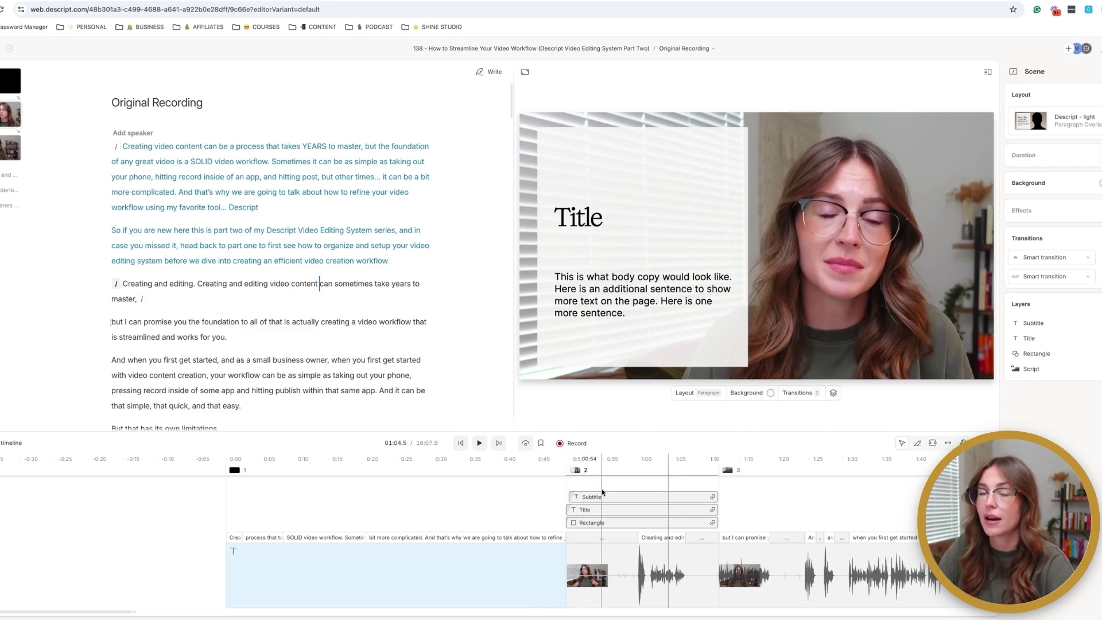
left_click(608, 521)
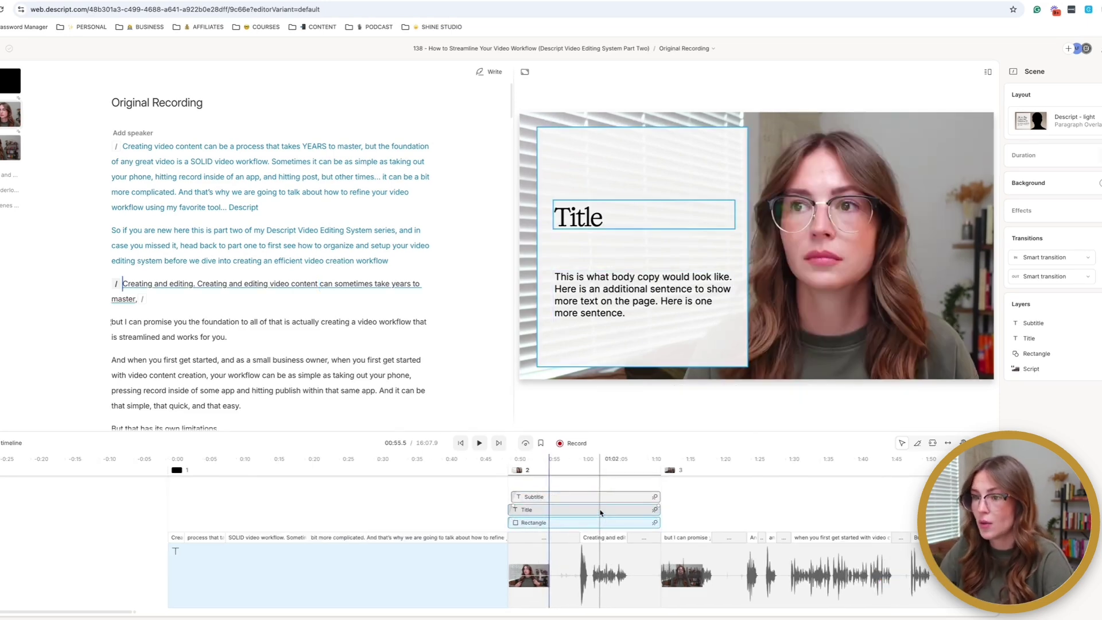
left_click(603, 497)
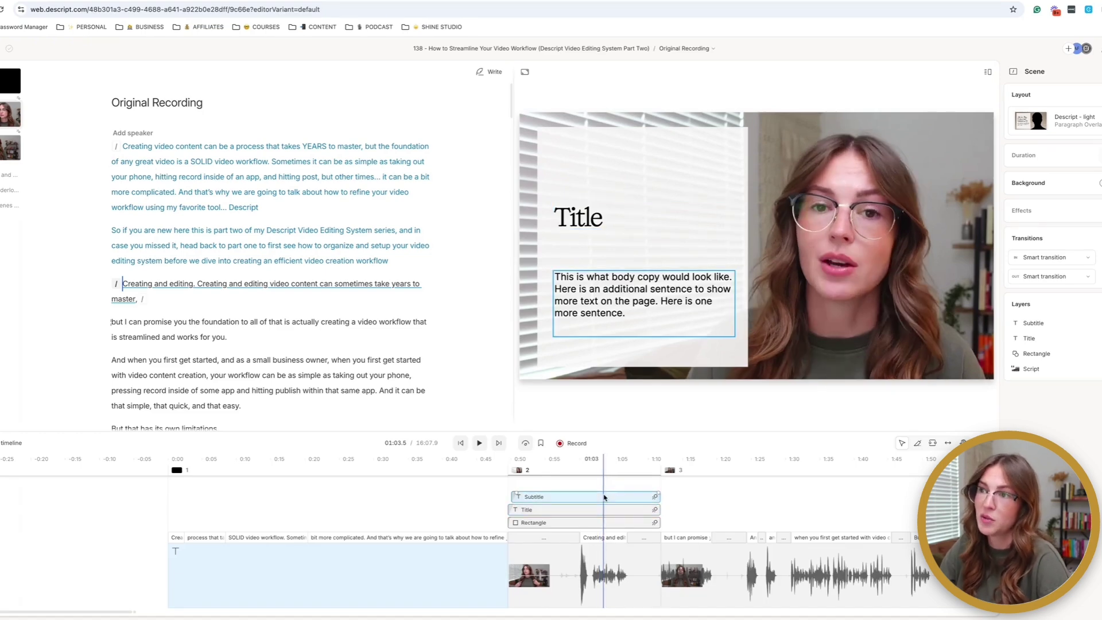
left_click(625, 498)
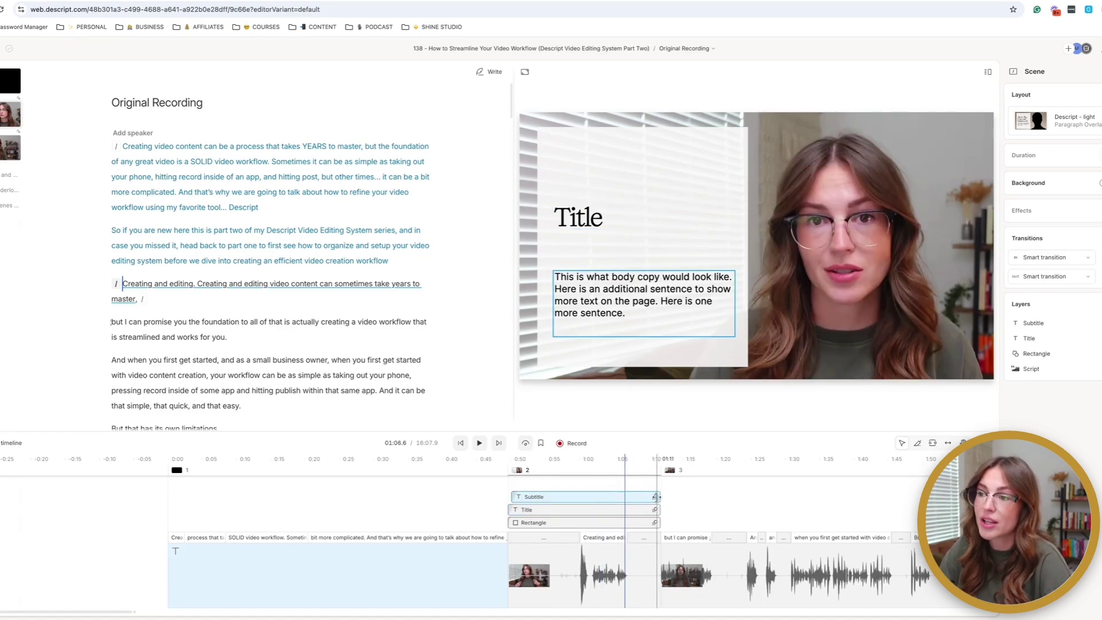